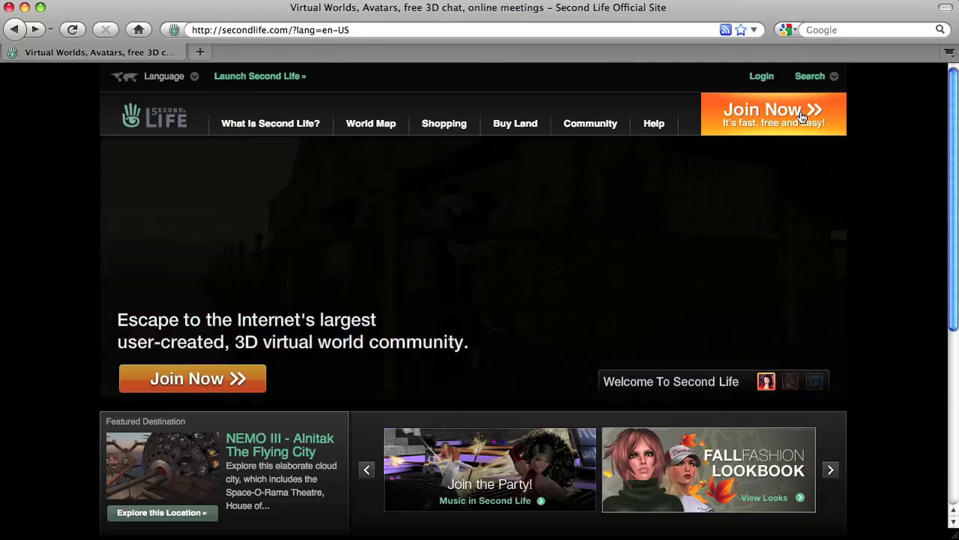
# Start a new account, enter the first name, and look up available last names for it
pyautogui.click(802, 117)
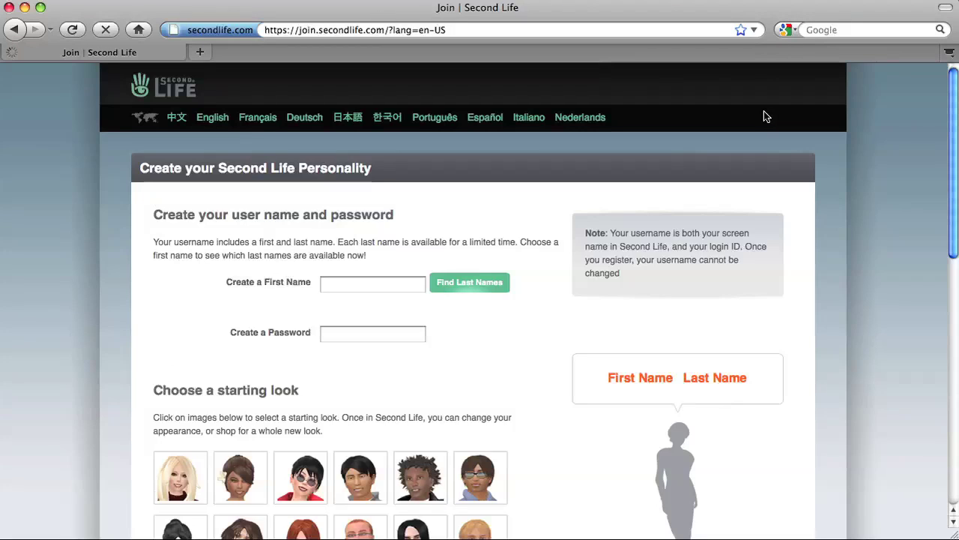
pyautogui.click(338, 285)
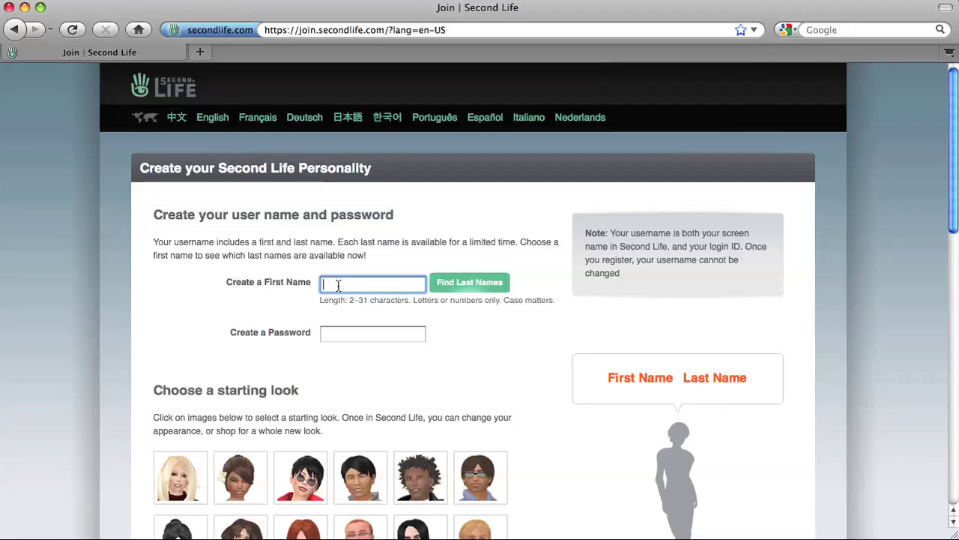
pyautogui.write('Ben')
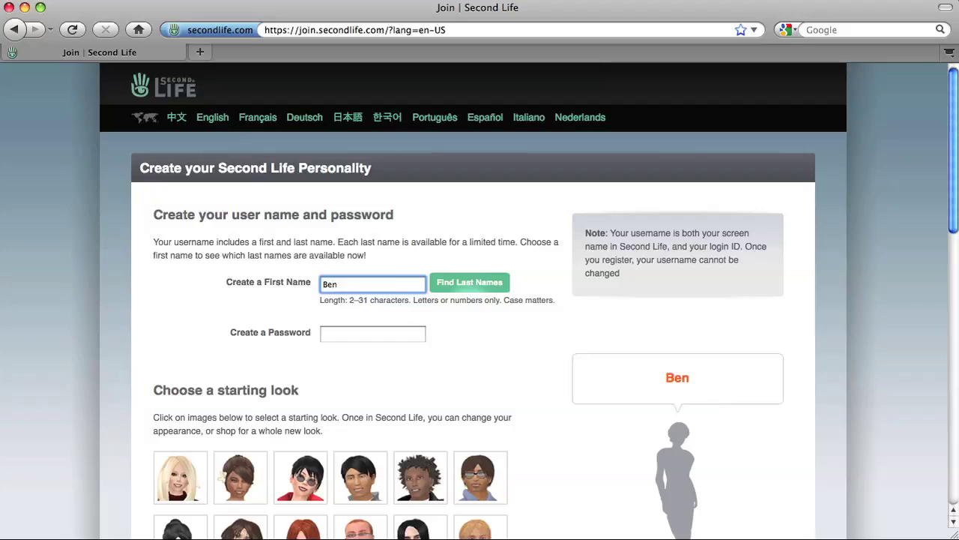
pyautogui.click(469, 283)
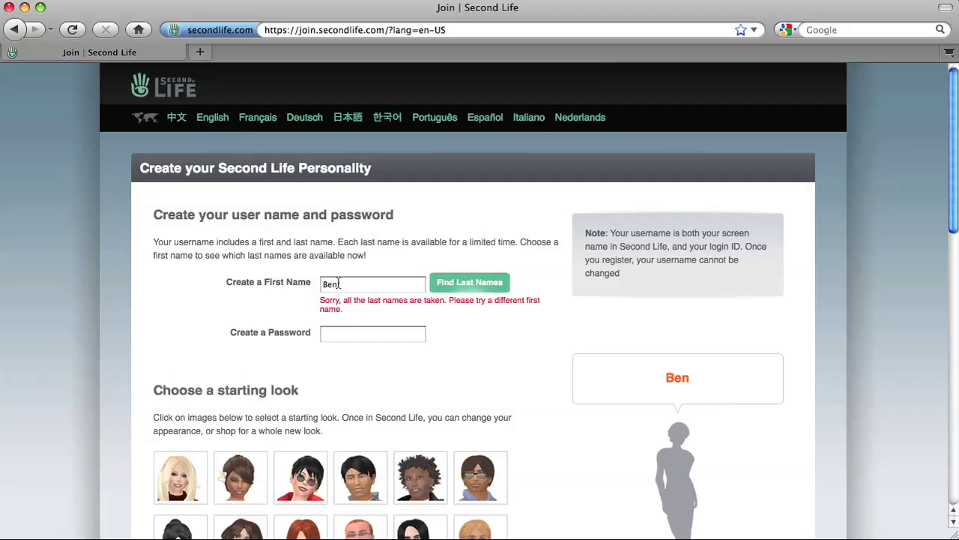
pyautogui.click(338, 284)
pyautogui.write('j')
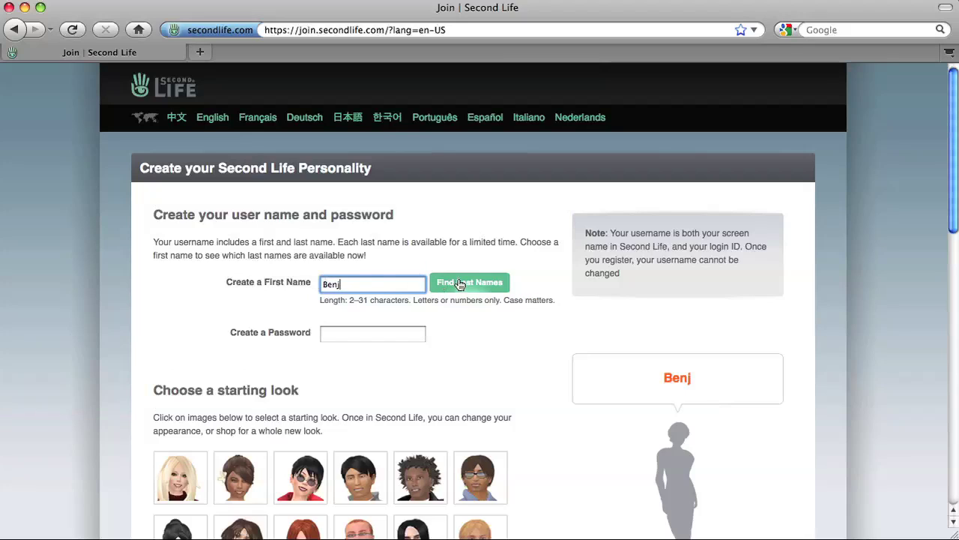
pyautogui.click(460, 283)
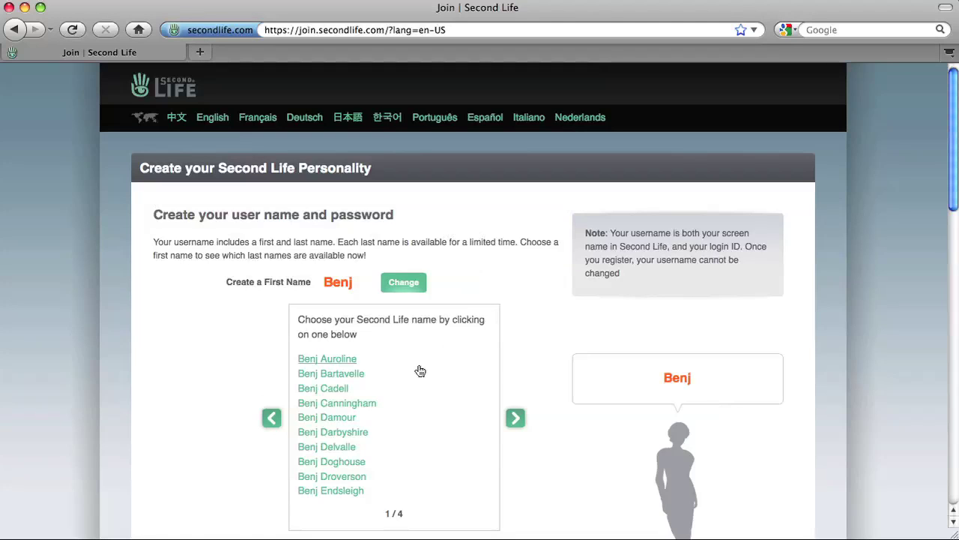
# Page through the available last names to the last page and pick one for the username
pyautogui.click(517, 418)
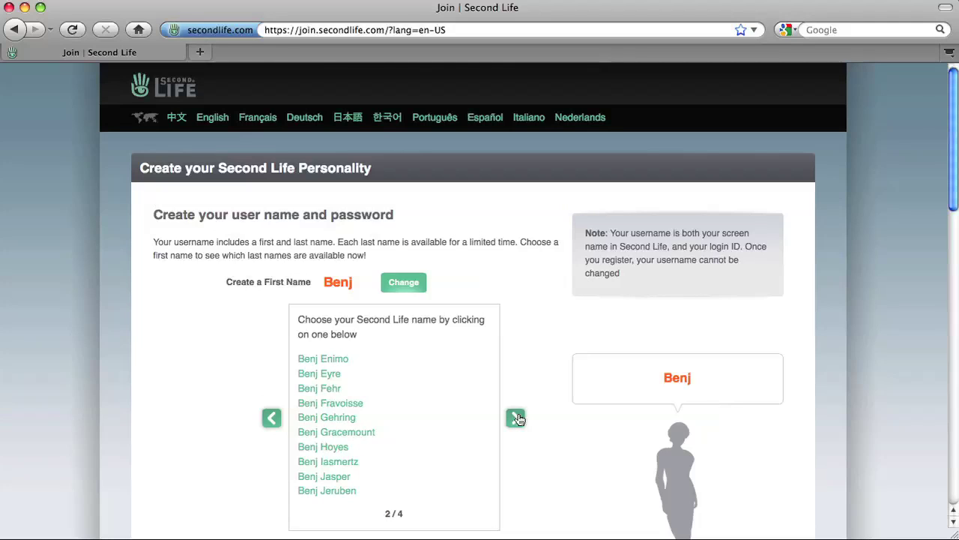
pyautogui.click(516, 417)
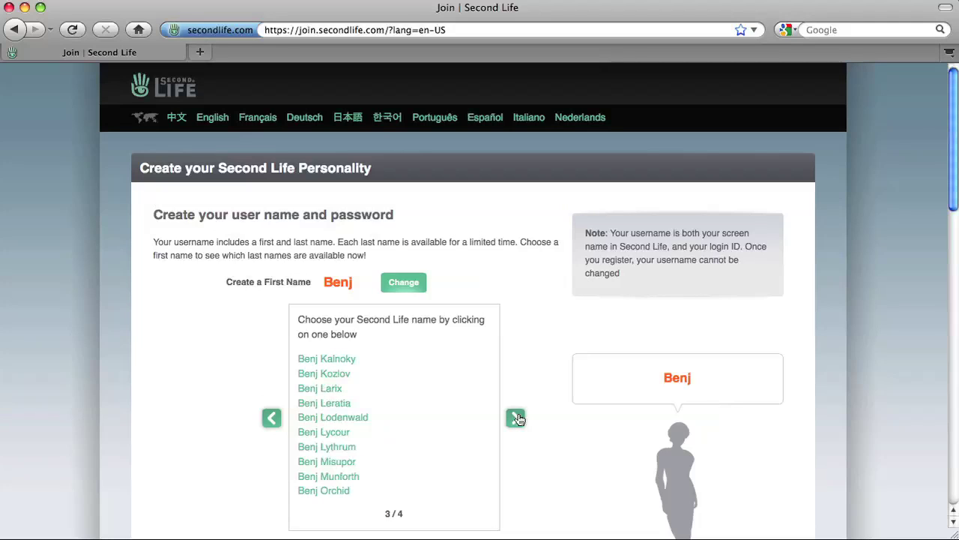
pyautogui.click(516, 418)
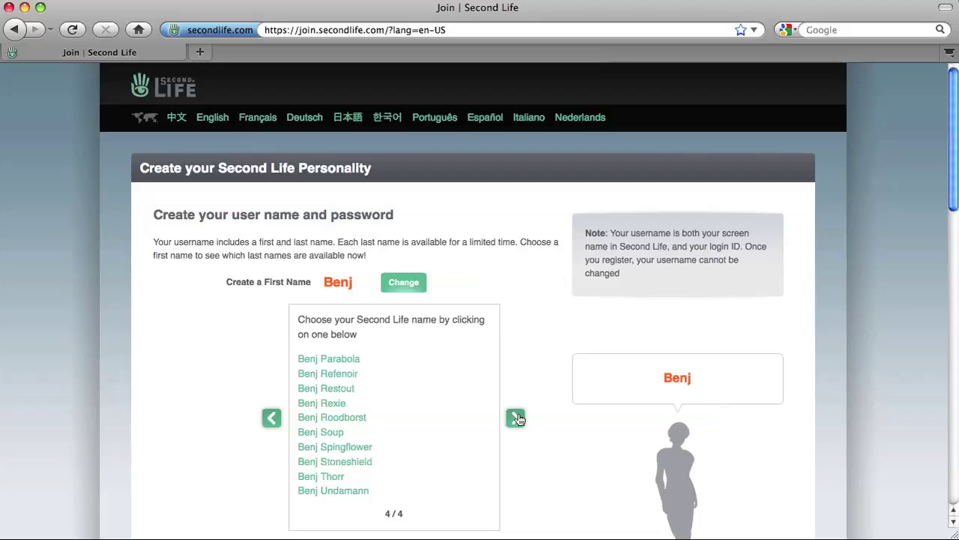
pyautogui.click(342, 433)
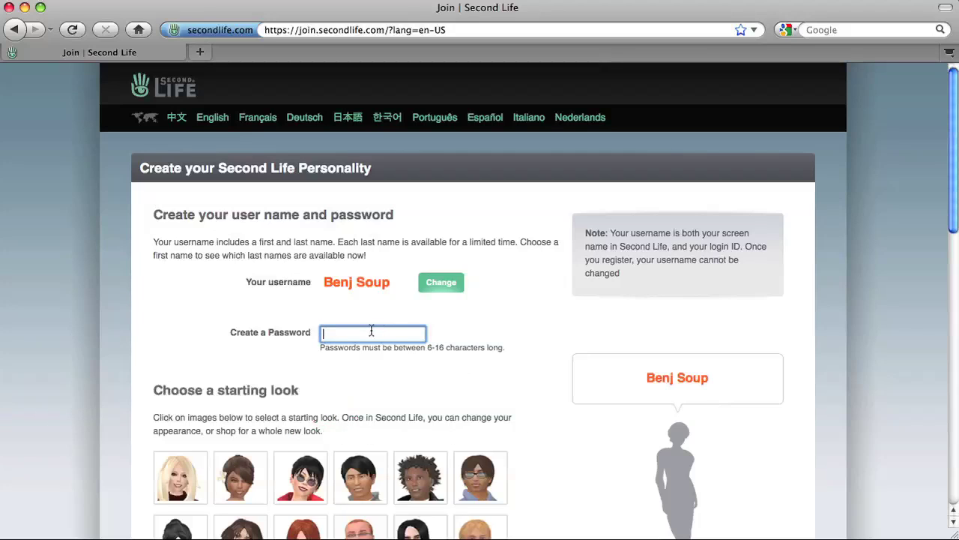
# Enter the account password and pick the dark-haired fourth avatar as the starting look
pyautogui.write('••••')
pyautogui.scroll(-4, 912, 267)
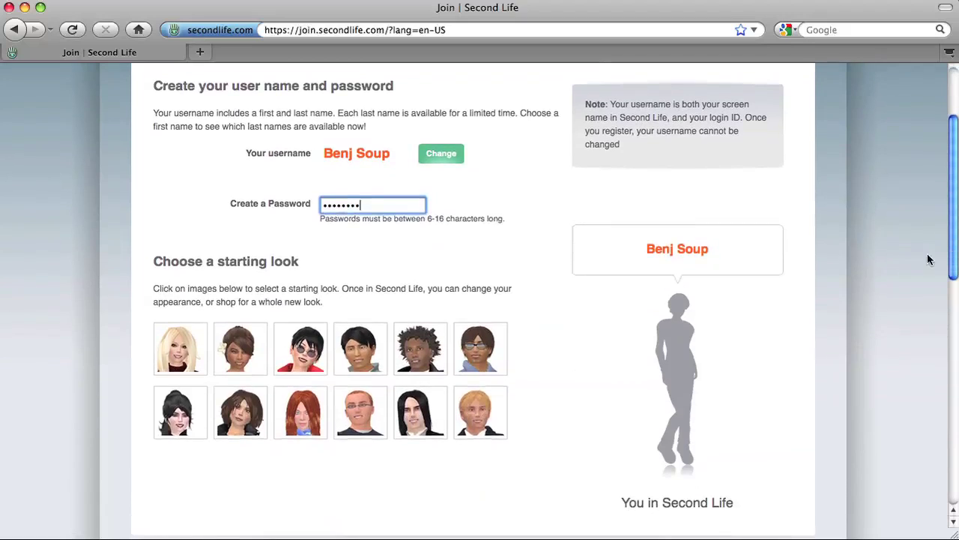
pyautogui.click(355, 350)
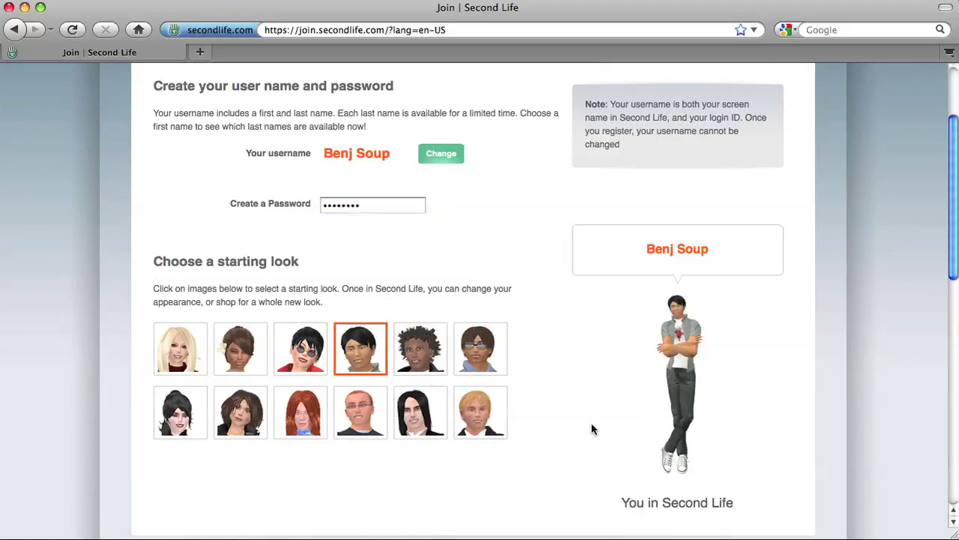
pyautogui.moveTo(954, 261); pyautogui.dragTo(946, 349)
# Fill in the e-mail address and a birth date of January 1, 1980
pyautogui.click(417, 396)
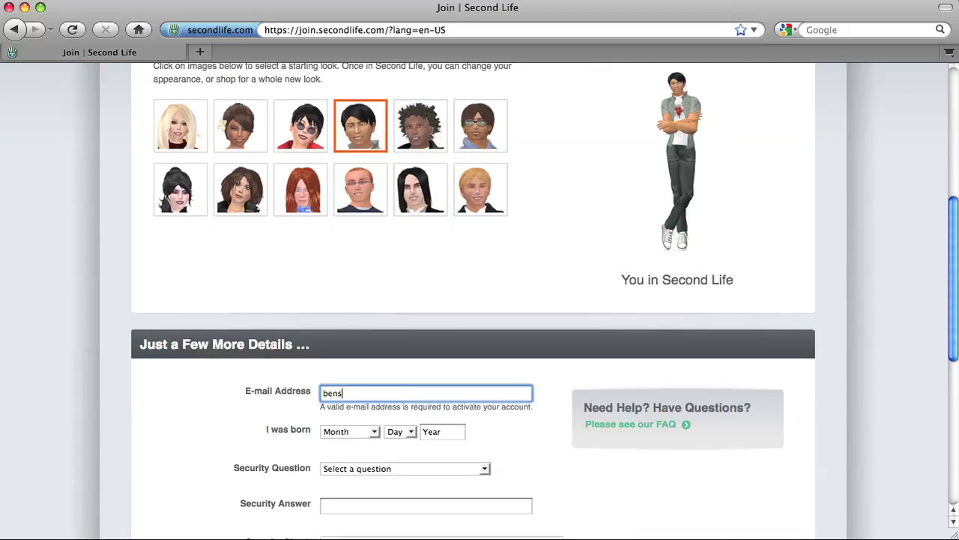
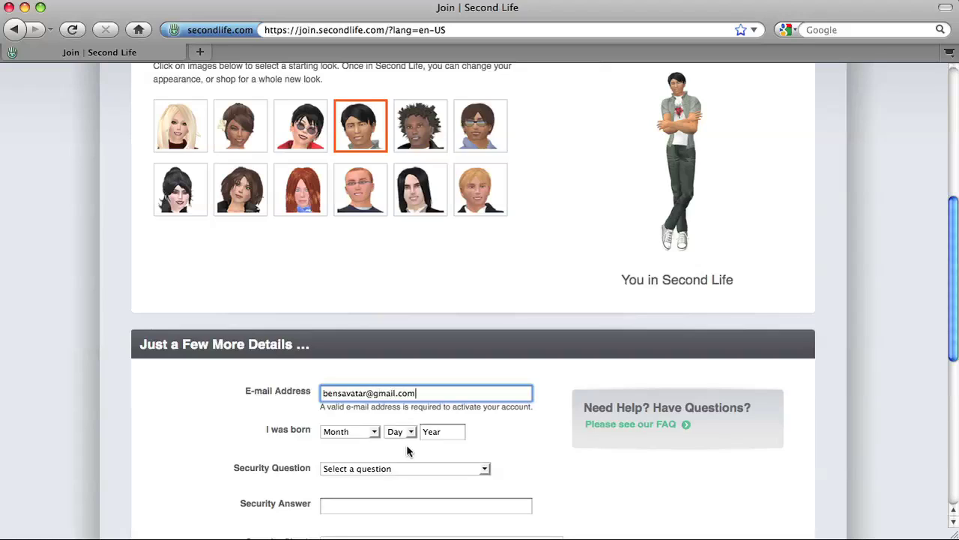
pyautogui.click(377, 433)
pyautogui.click(371, 436)
pyautogui.press('Down')
pyautogui.click(409, 433)
pyautogui.click(403, 458)
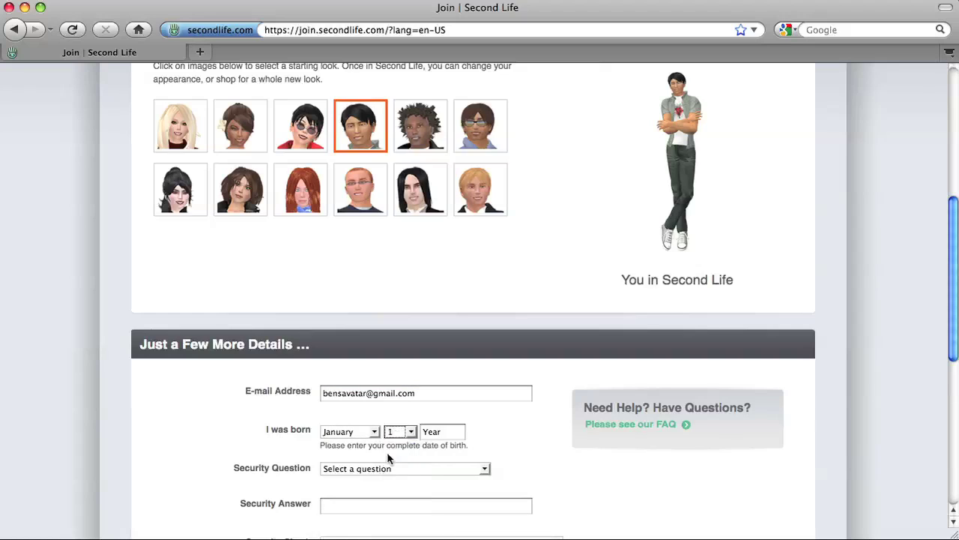
pyautogui.click(440, 431)
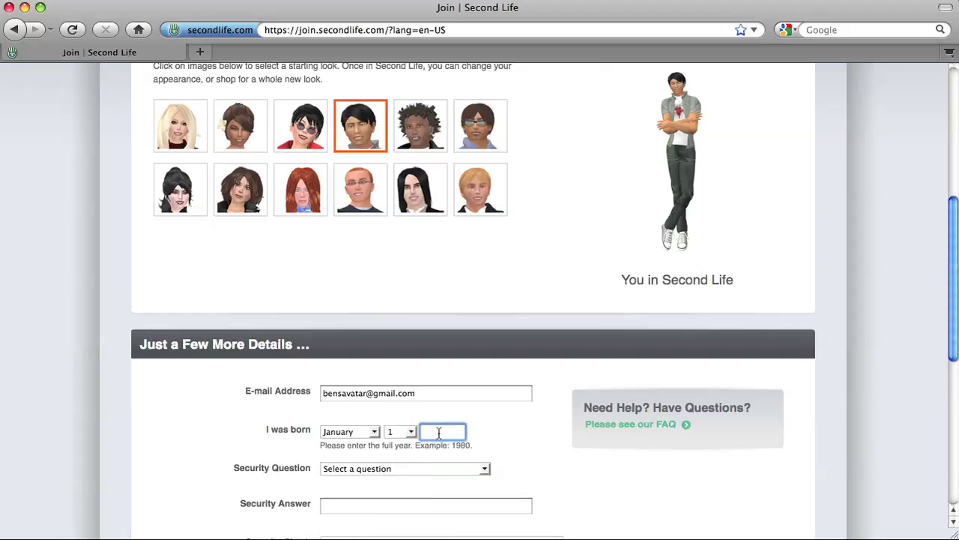
pyautogui.write('1980')
# Choose the favorite vacation spot security question, type its answer, and enter the captcha words
pyautogui.click(417, 469)
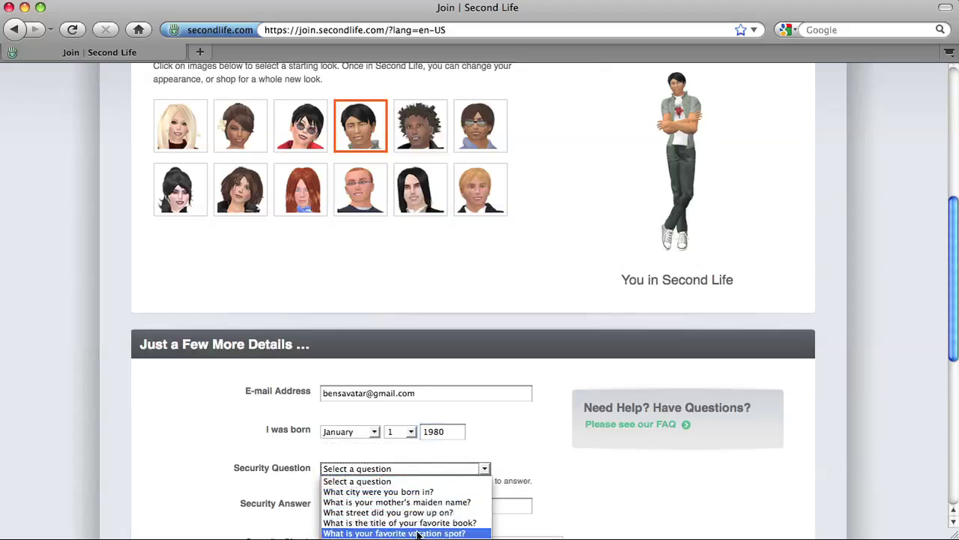
pyautogui.press('Return')
pyautogui.press('Tab')
pyautogui.write('Second Life')
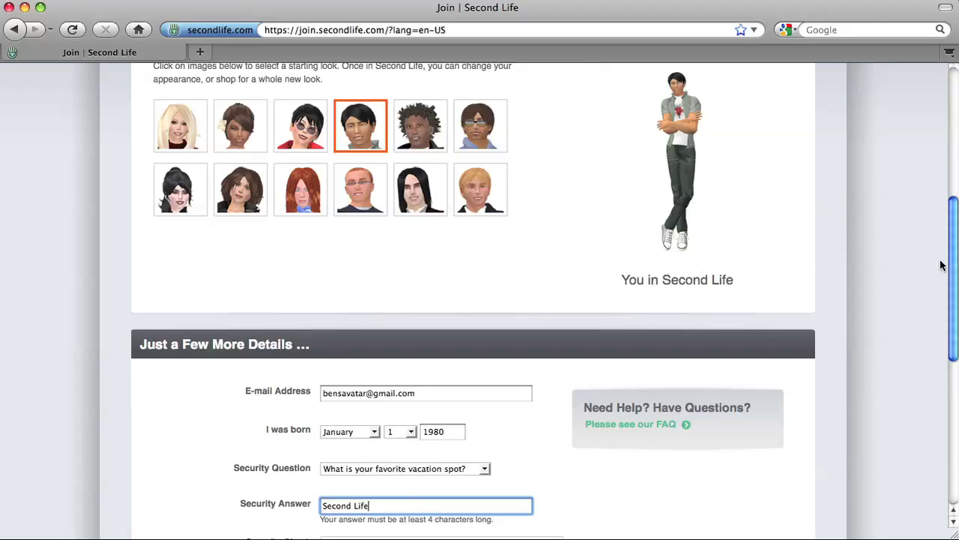
pyautogui.scroll(-5, 750, 360)
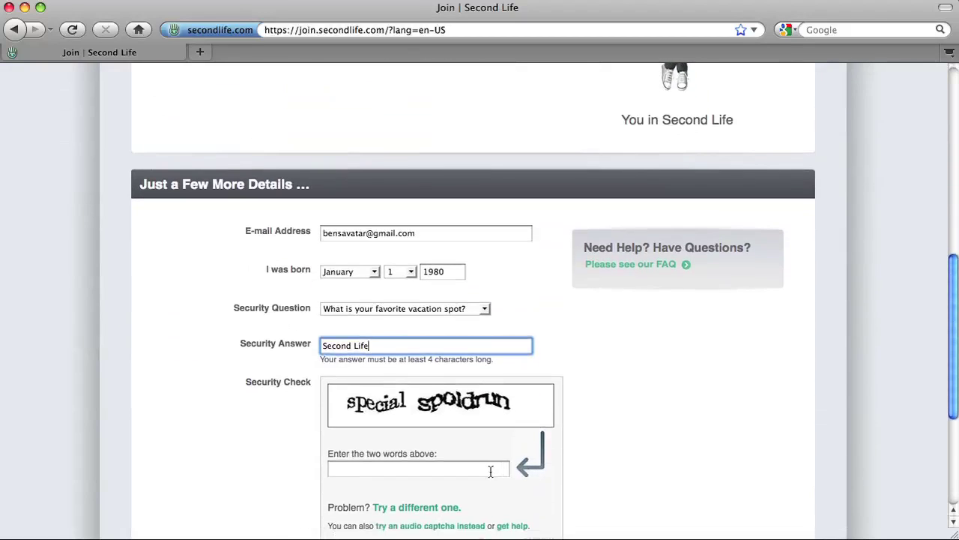
pyautogui.click(490, 469)
pyautogui.write('special spoldrun')
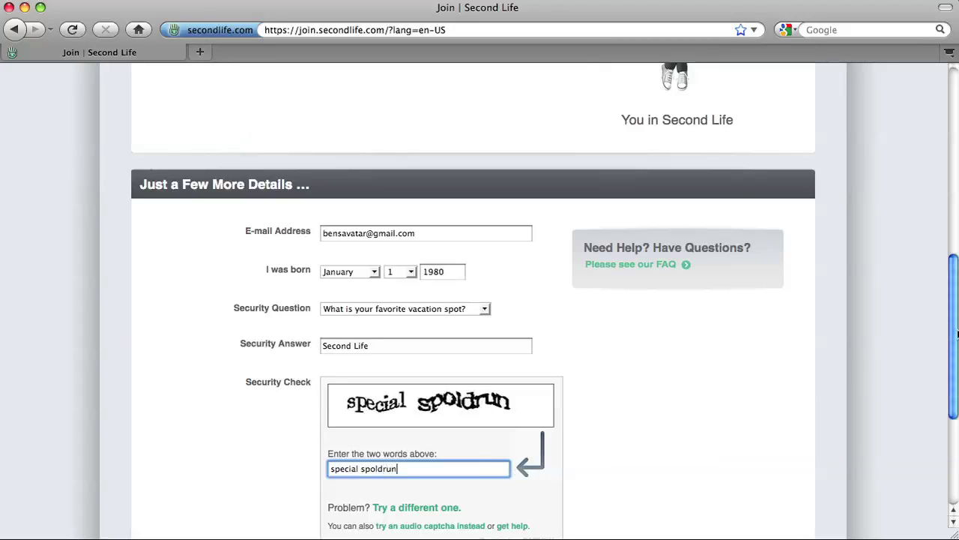
pyautogui.scroll(-5, 957, 335)
# Submit the registration with Create Account
pyautogui.click(524, 466)
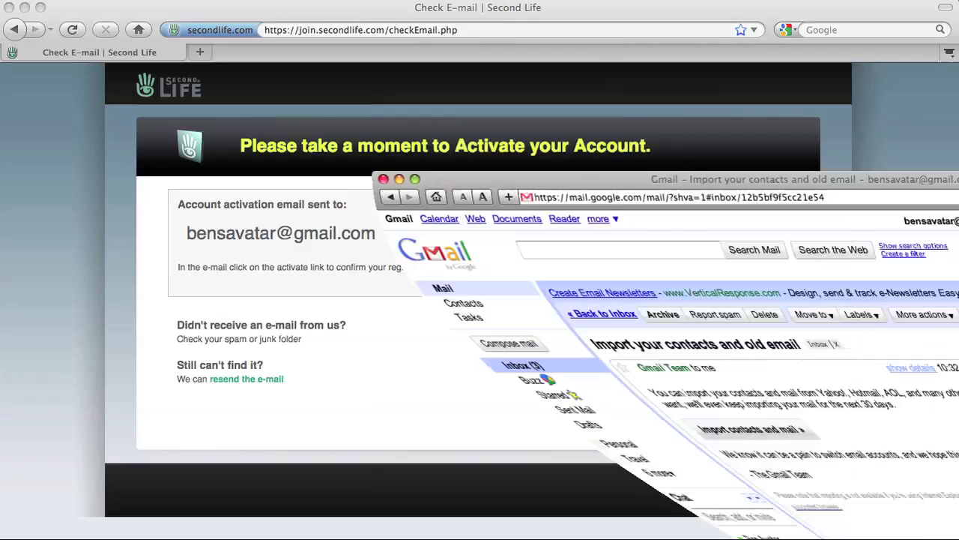
# In Gmail, return to the inbox and open the Second Life account activation e-mail
pyautogui.moveTo(589, 488); pyautogui.dragTo(254, 9)
pyautogui.click(200, 142)
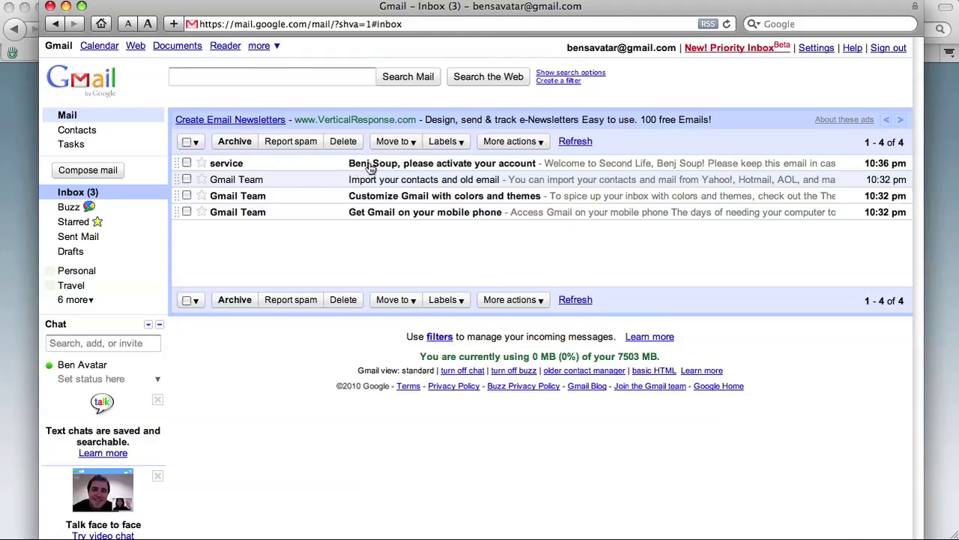
pyautogui.click(371, 167)
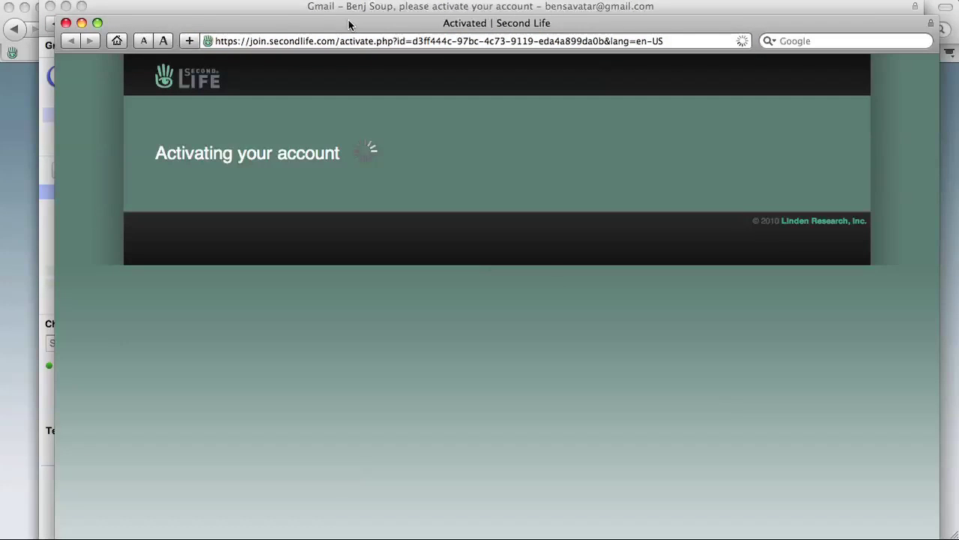
# Bring the activation page into view and decline the Premium Member offer with Not Now
pyautogui.moveTo(349, 20); pyautogui.dragTo(328, 7)
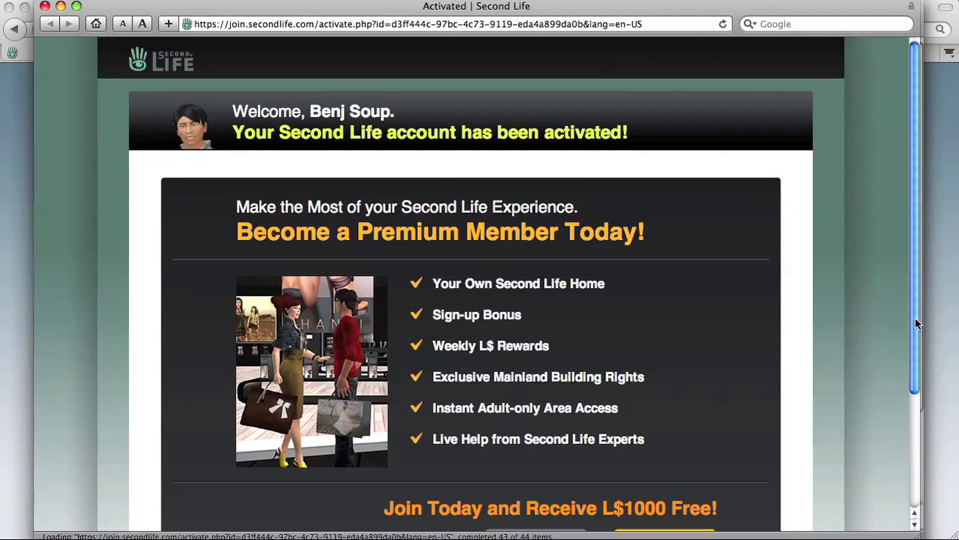
pyautogui.moveTo(915, 318); pyautogui.dragTo(924, 346)
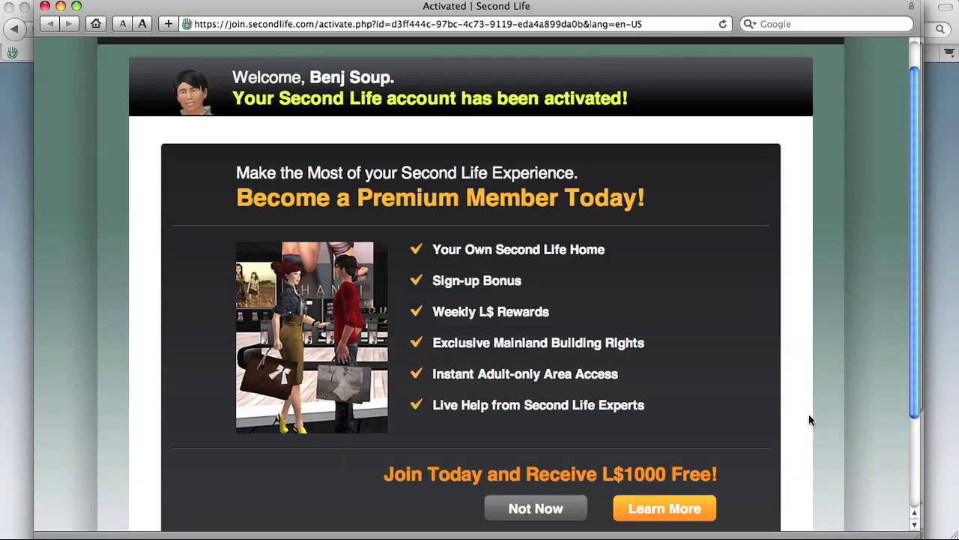
pyautogui.click(515, 509)
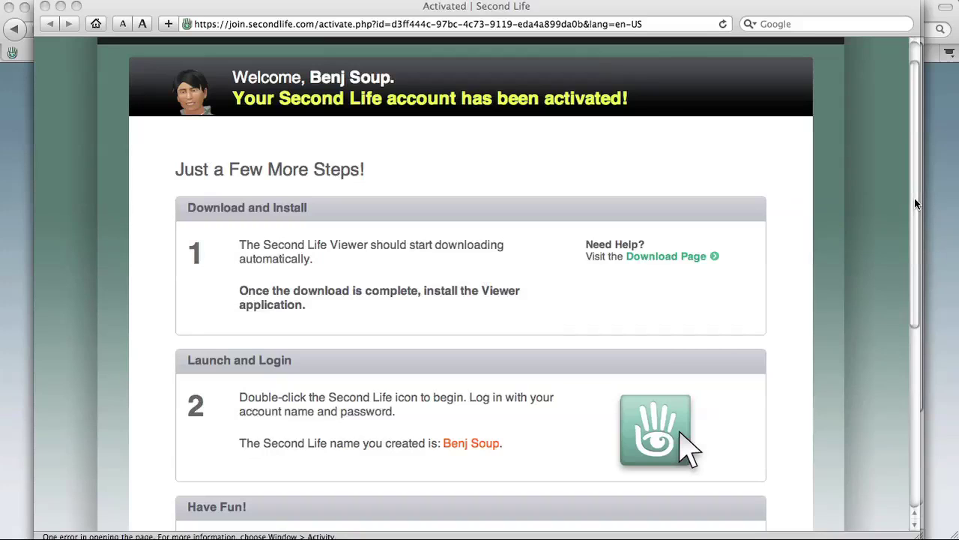
# Download the Mac OS X viewer and watch the 63.0 MB dmg finish in Safari's Downloads
pyautogui.moveTo(914, 198); pyautogui.dragTo(685, 223)
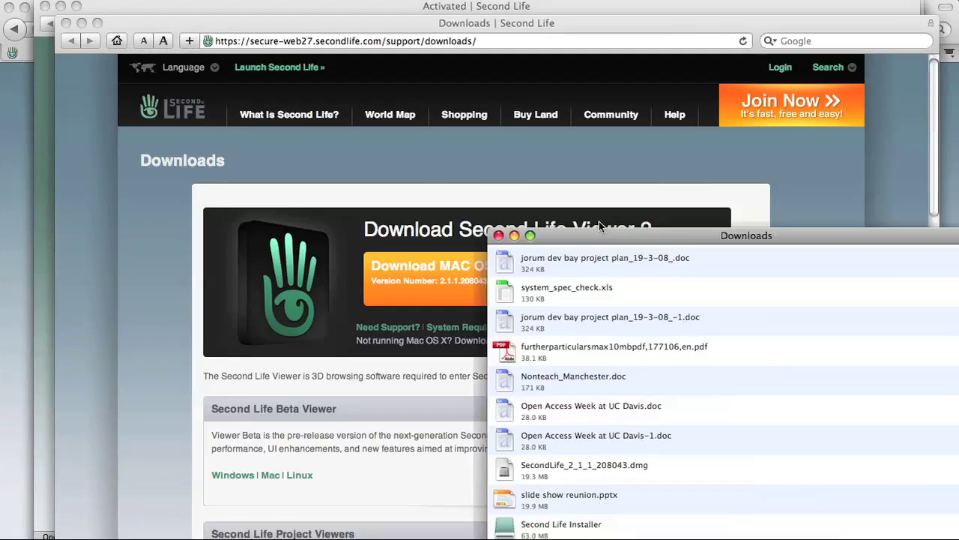
pyautogui.moveTo(577, 212); pyautogui.dragTo(440, 108)
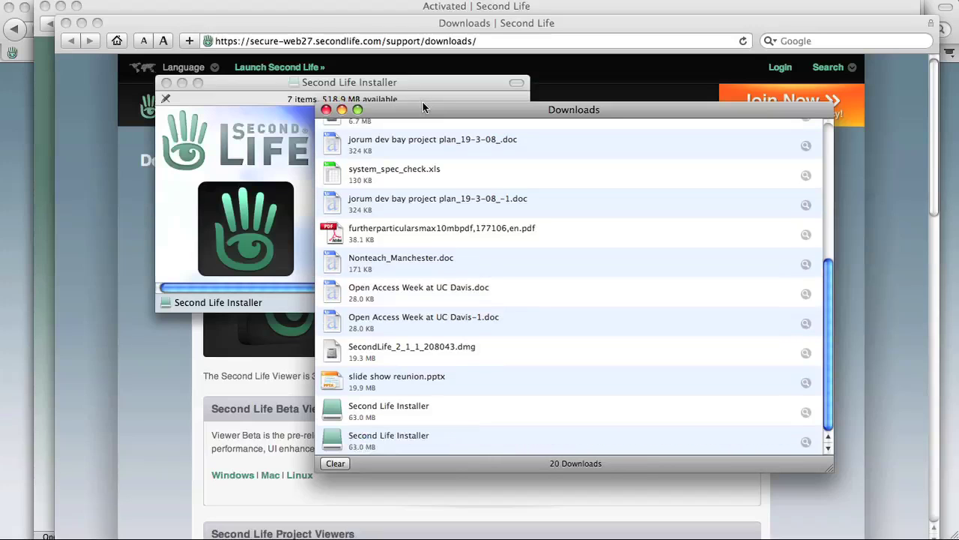
# Close Safari's Downloads window so the Second Life Installer window is in front
pyautogui.moveTo(423, 103); pyautogui.dragTo(573, 282)
pyautogui.press('super+w')
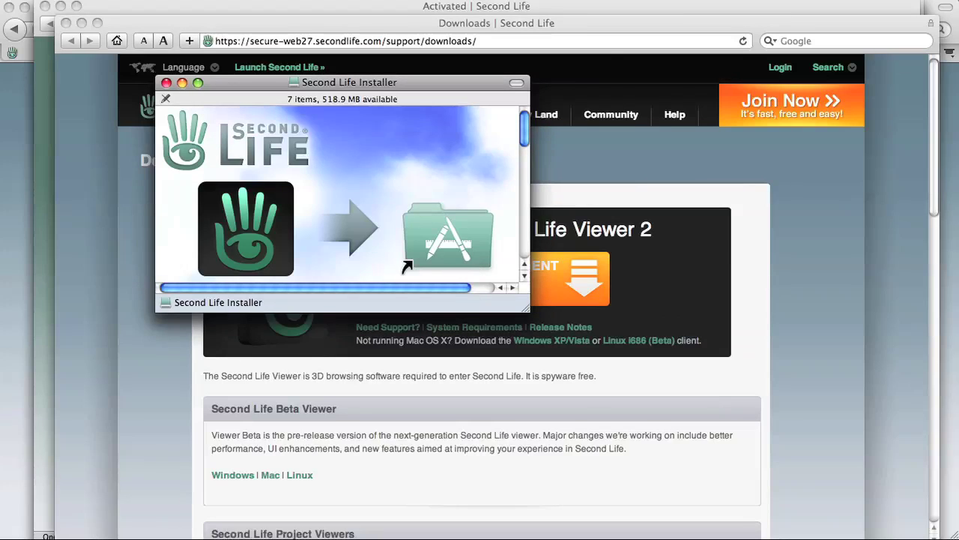
pyautogui.click(101, 0)
# In a new list-view Finder window, drag Second Life Viewer 2 into Applications, replacing the old copy
pyautogui.click(105, 6)
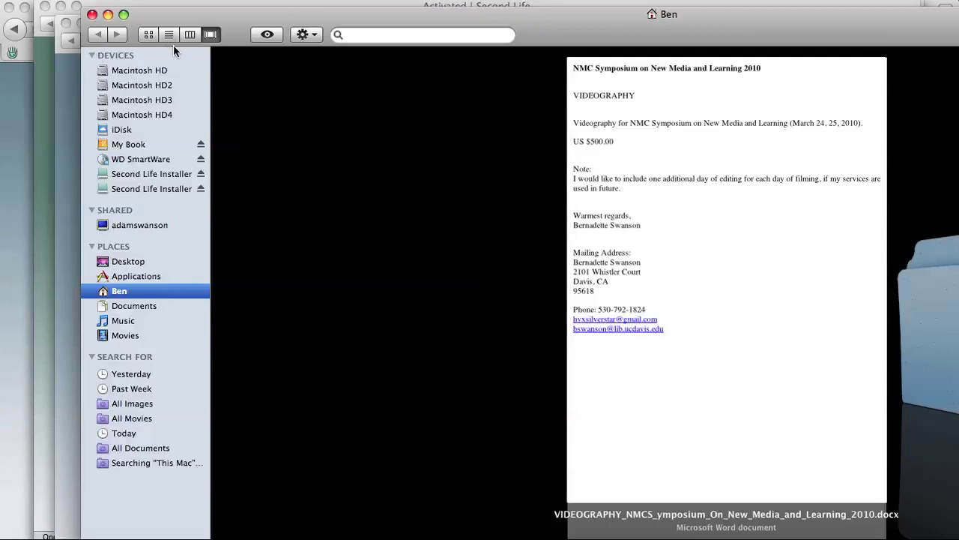
pyautogui.click(170, 36)
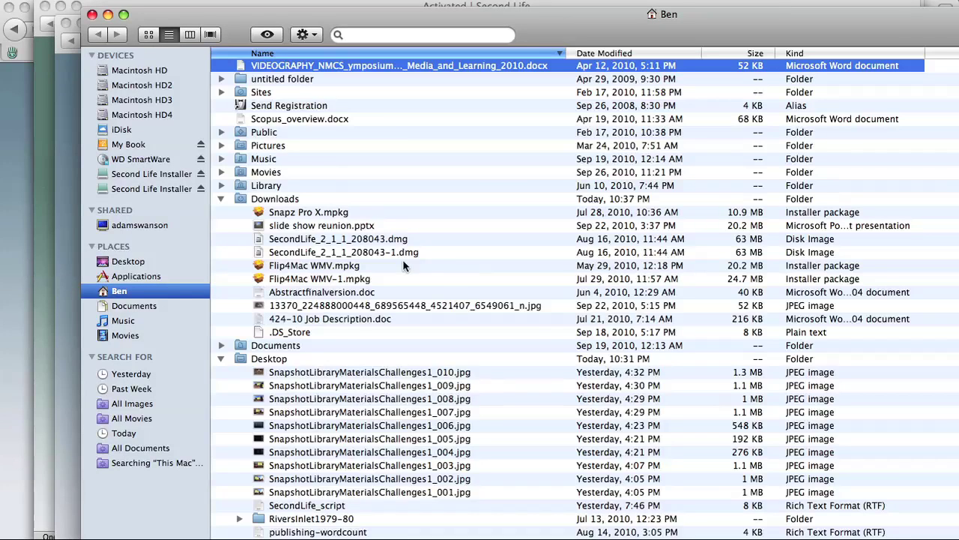
pyautogui.click(140, 277)
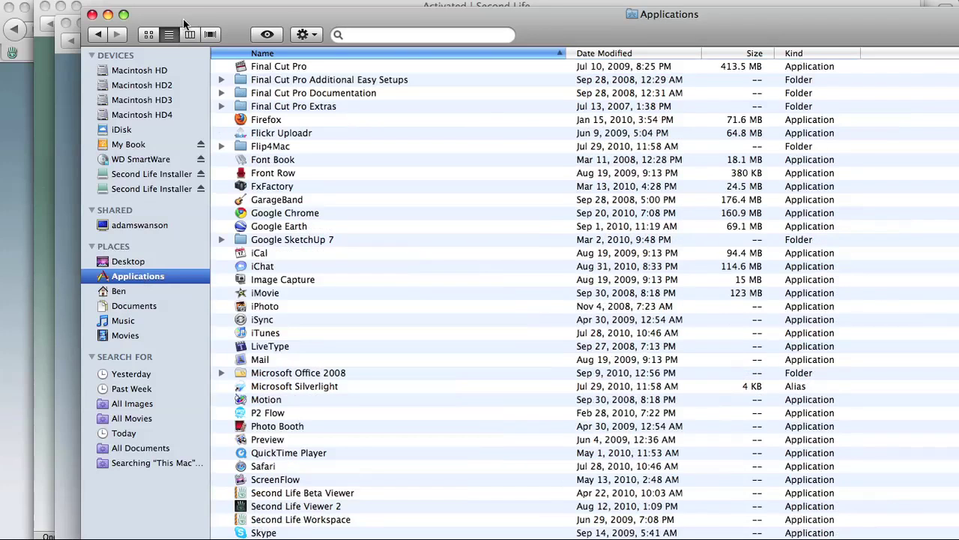
pyautogui.moveTo(199, 16); pyautogui.dragTo(659, 90)
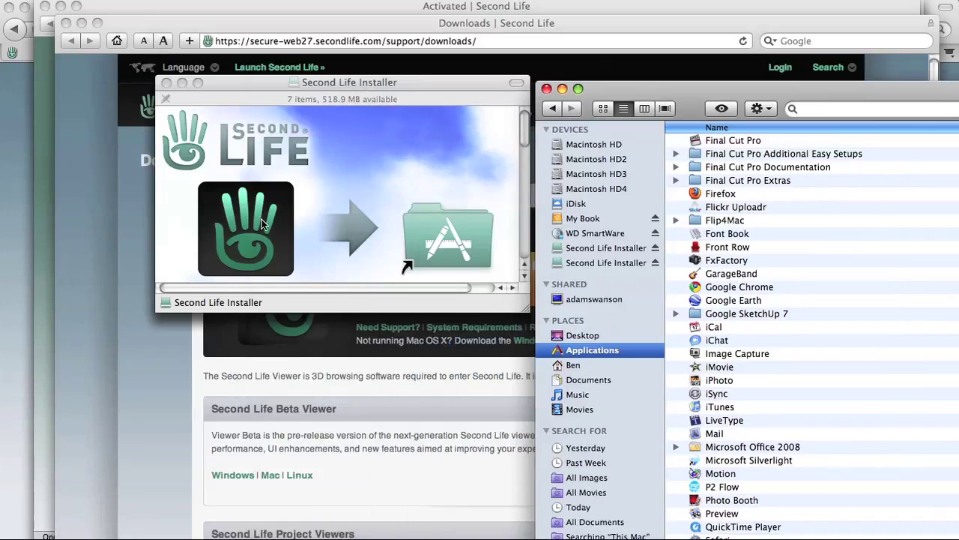
pyautogui.moveTo(259, 225); pyautogui.dragTo(600, 343)
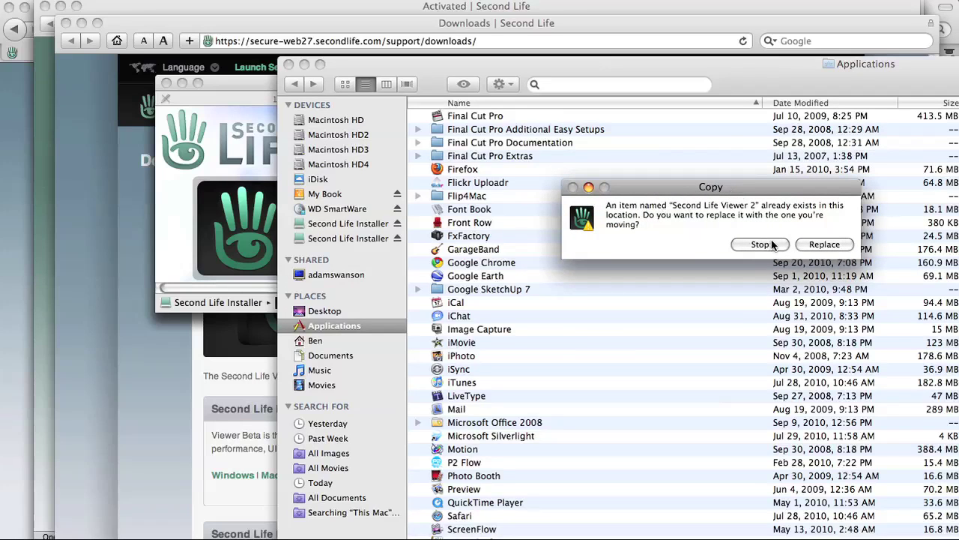
pyautogui.click(822, 244)
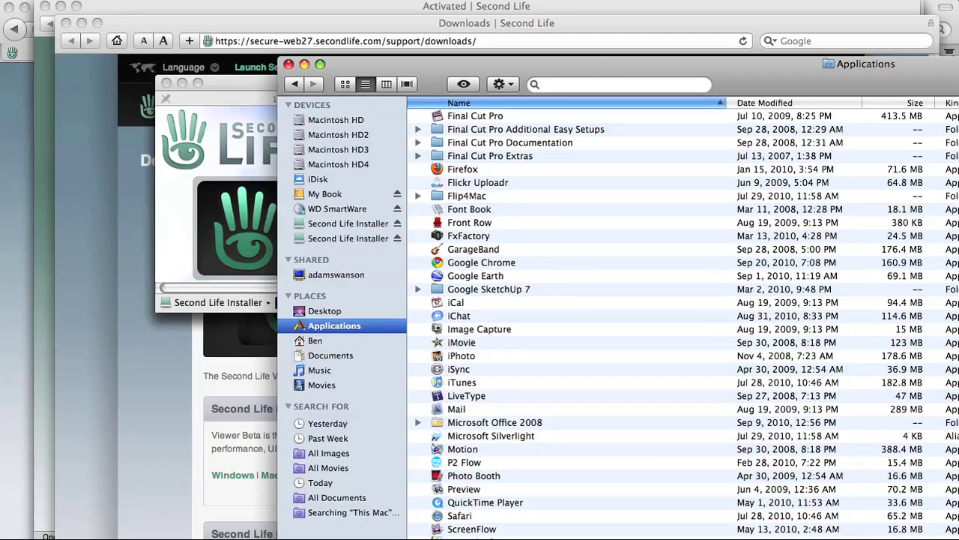
# Launch Second Life Viewer 2 from Applications and start typing the new username at login
pyautogui.click(320, 65)
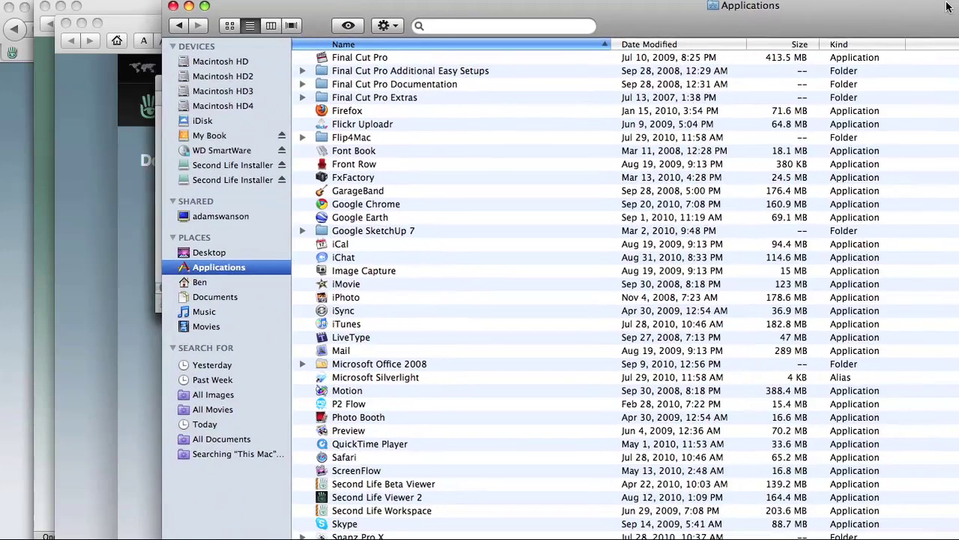
pyautogui.doubleClick(336, 498)
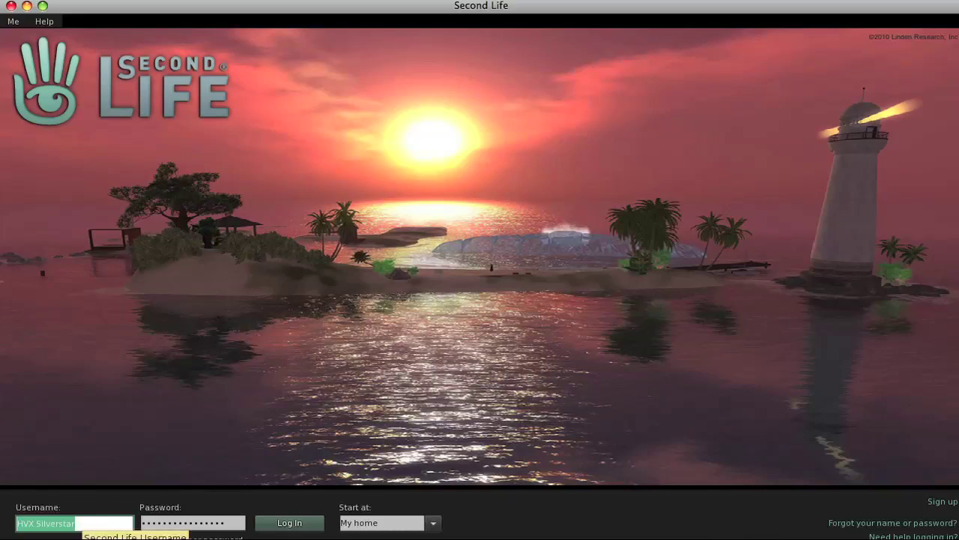
pyautogui.write('ben')
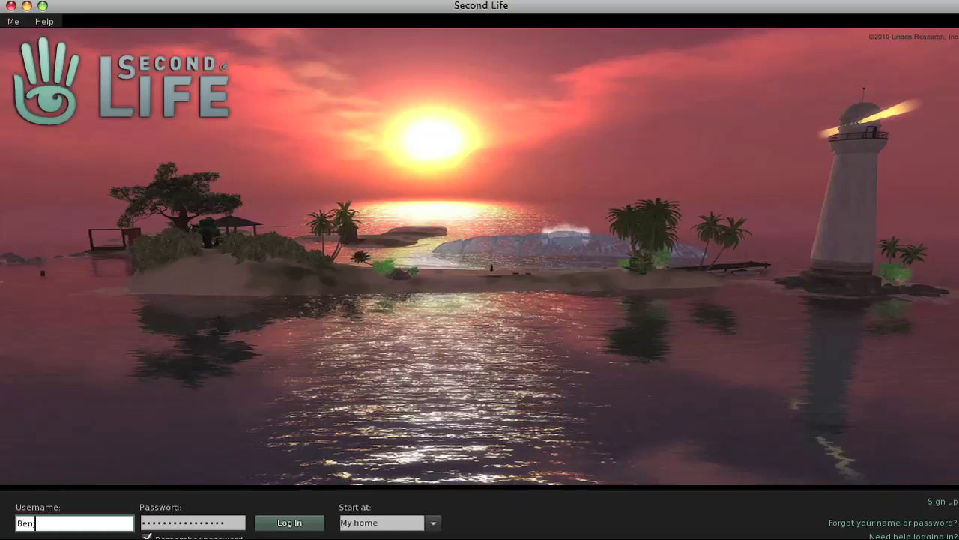
pyautogui.write('j')
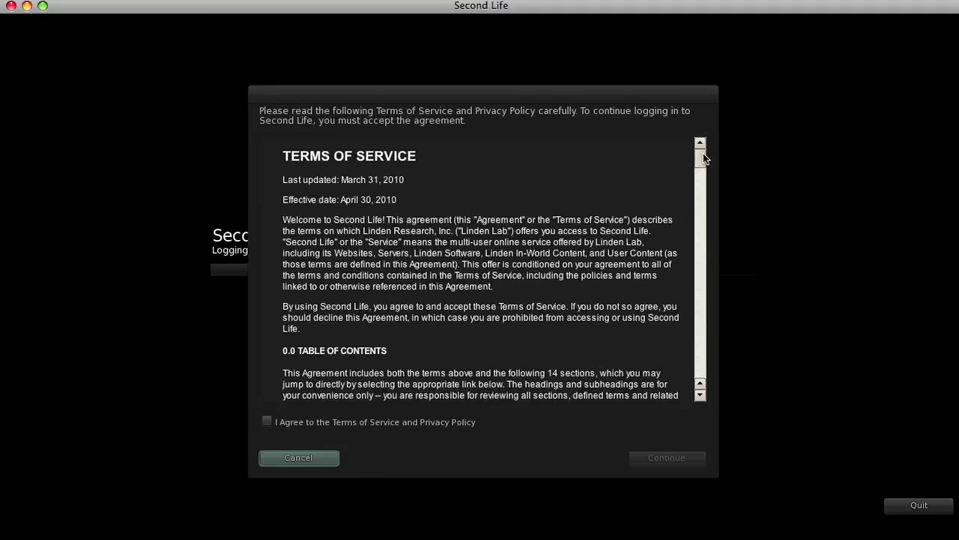
# Scroll the Terms of Service and tick I Agree to the Terms of Service and Privacy Policy
pyautogui.moveTo(703, 152)
pyautogui.mouseDown()
pyautogui.moveTo(707, 165)
pyautogui.moveTo(703, 153)
pyautogui.mouseUp()
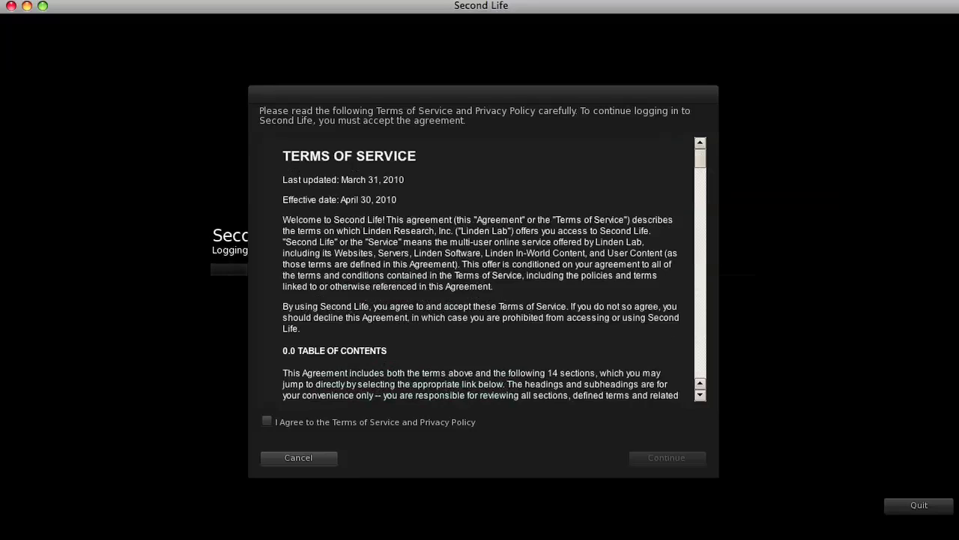
pyautogui.click(267, 421)
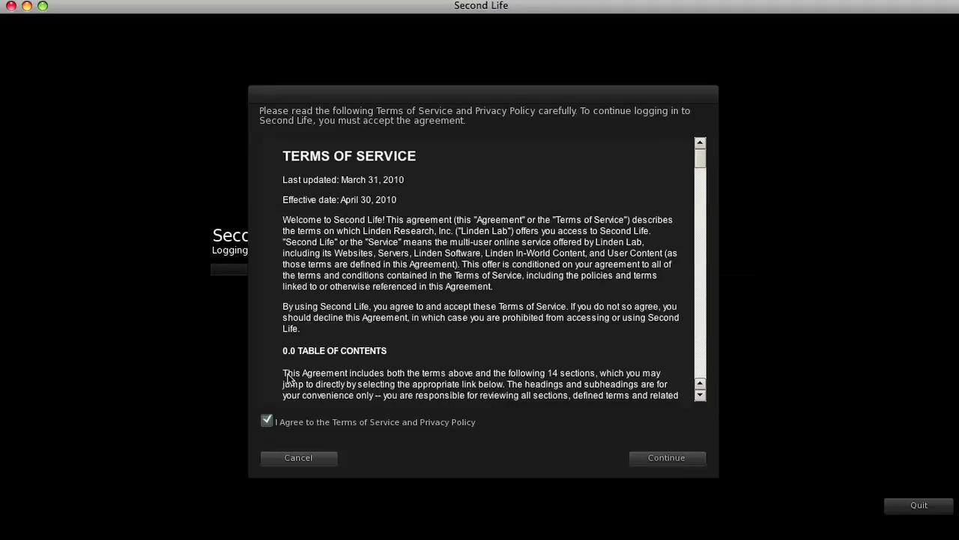
# Finish logging in, then walk the avatar forward and turn it left
pyautogui.click(651, 457)
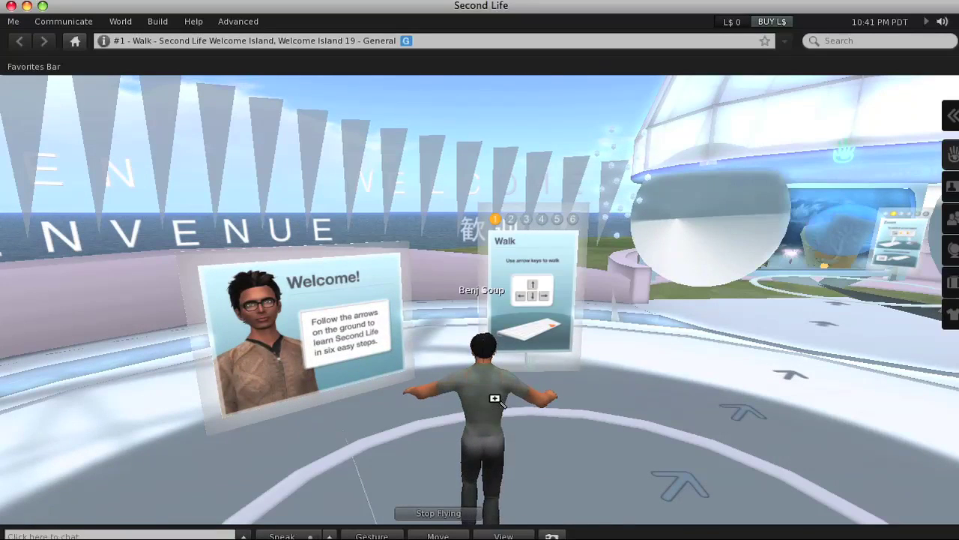
pyautogui.press('Up')
pyautogui.press('Left')
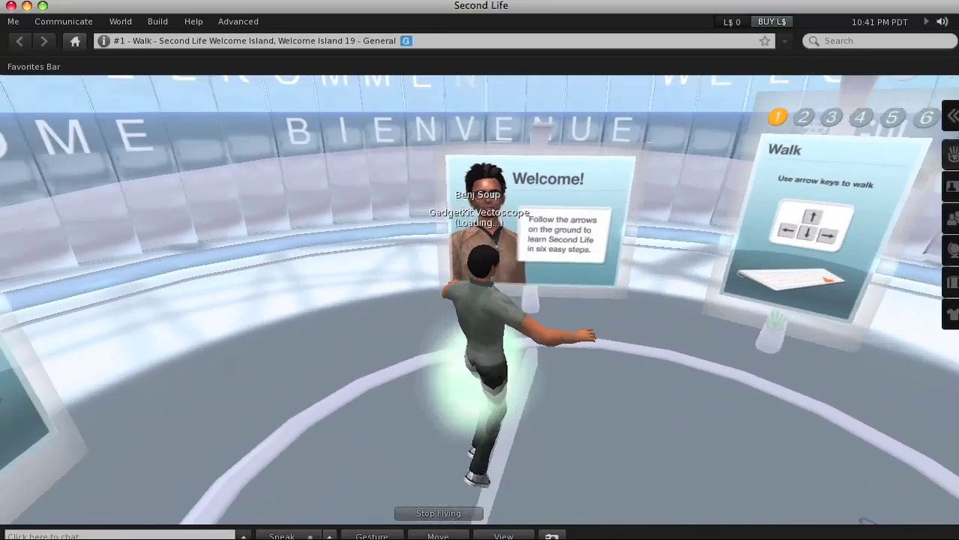
pyautogui.press('Left')
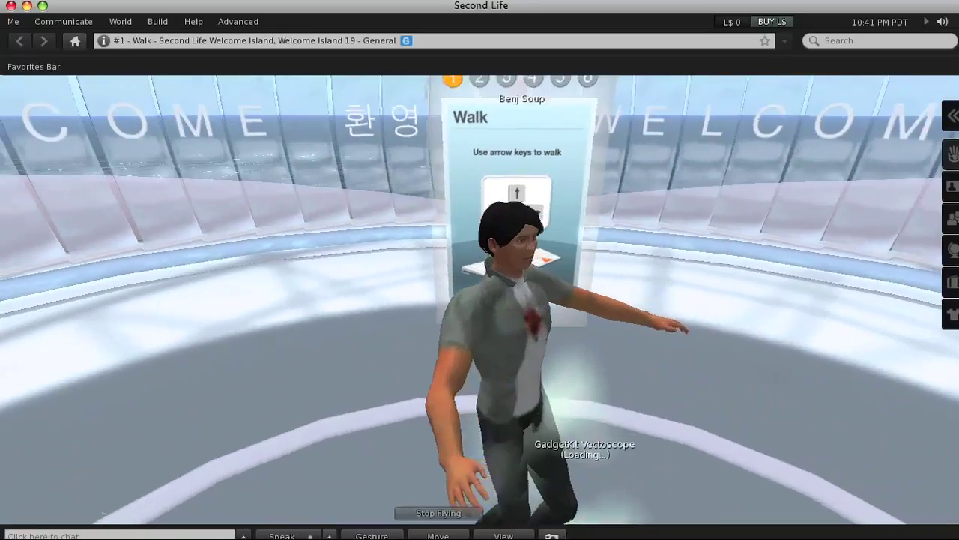
# Turn the avatar around and swing the view to bring the Welcome sign into view
pyautogui.press('Right')
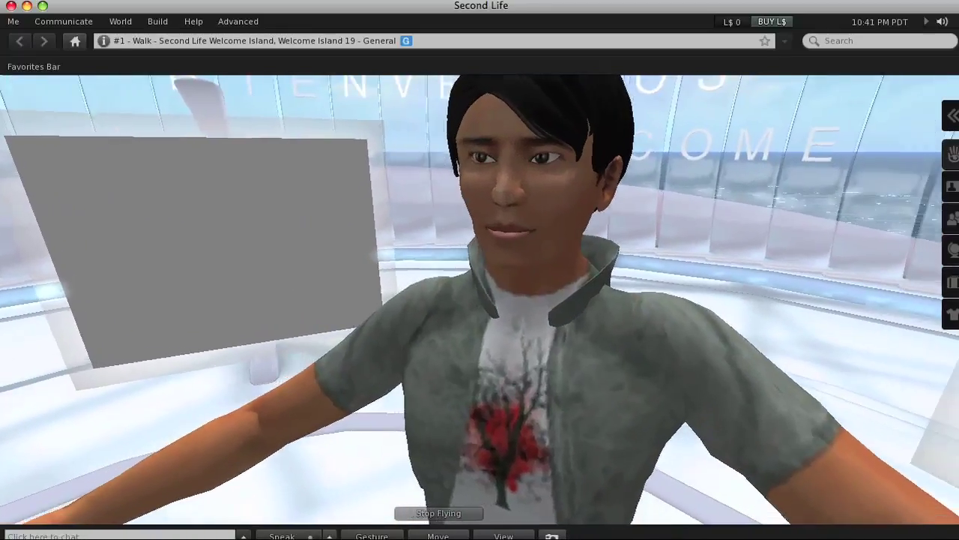
pyautogui.press('Left')
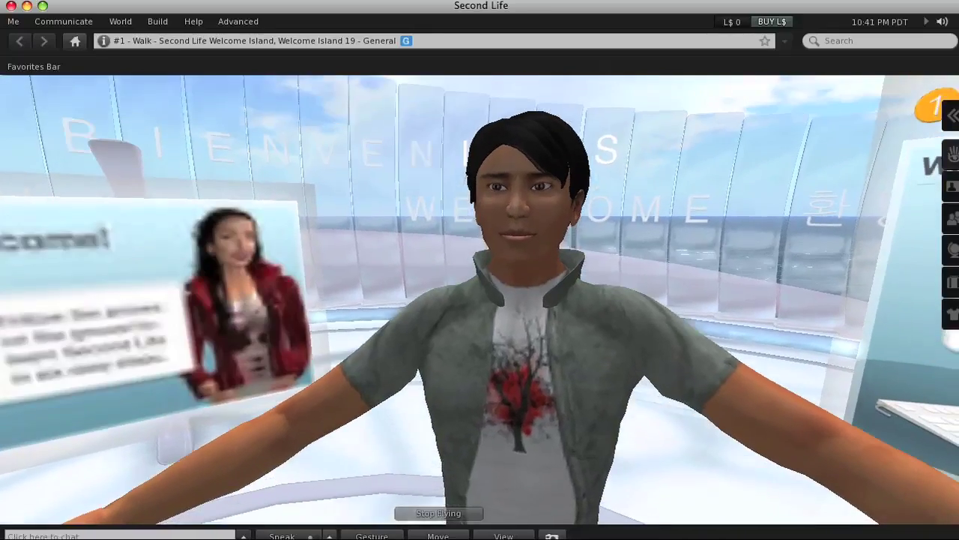
pyautogui.press('Left')
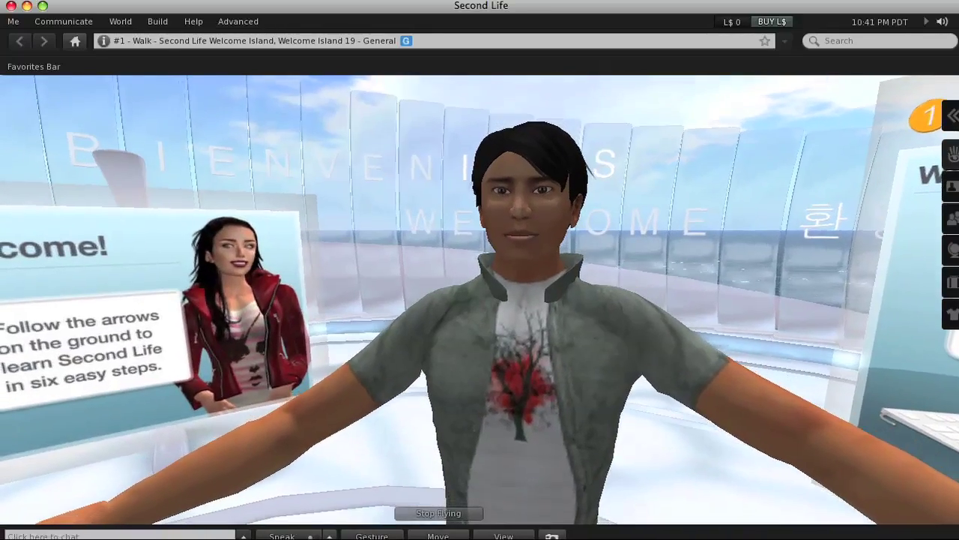
pyautogui.press('Left')
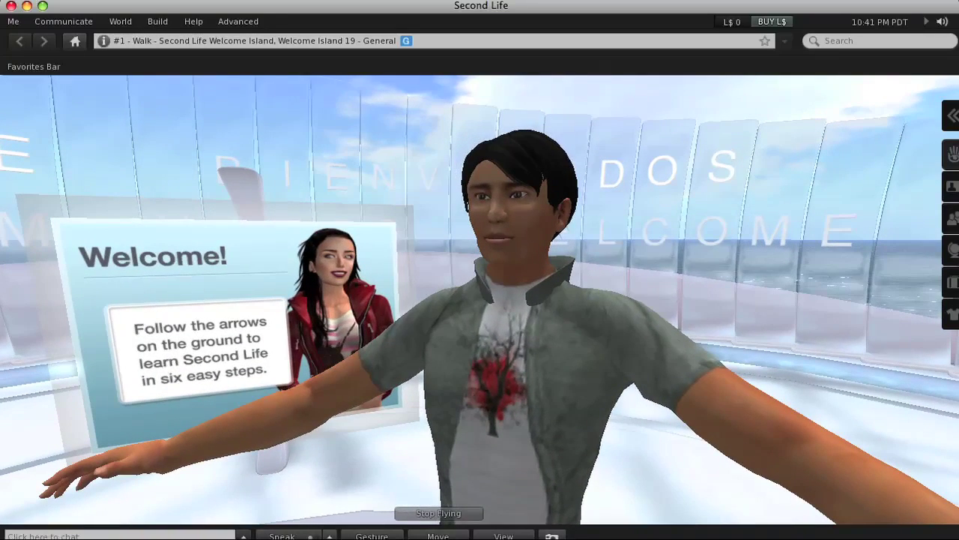
# Open and close the Home side panel, nearby chat history, and nearby voice list in turn
pyautogui.click(950, 118)
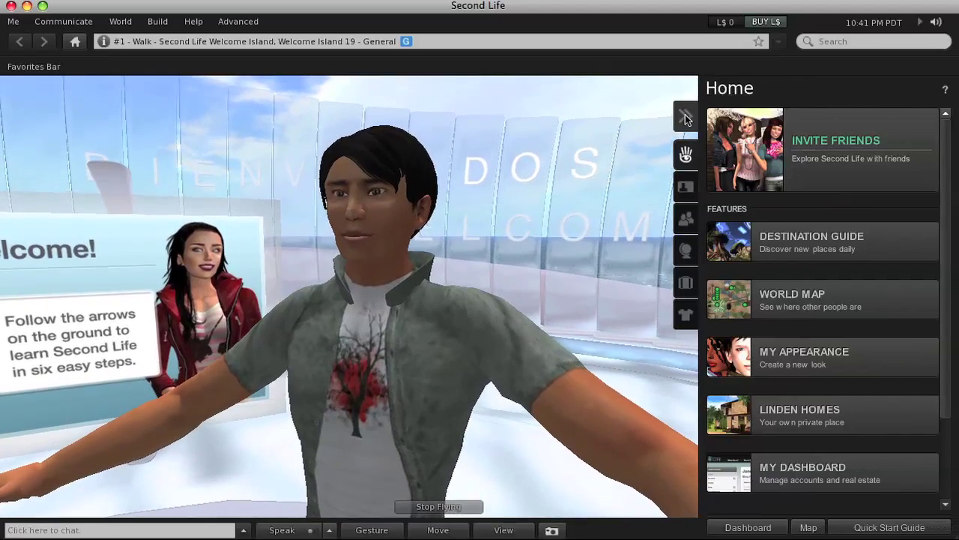
pyautogui.click(686, 118)
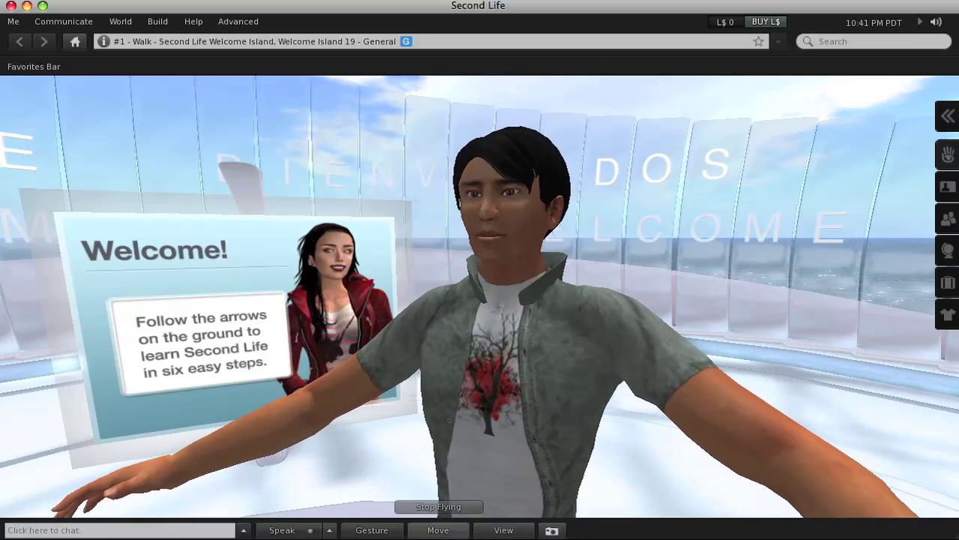
pyautogui.click(243, 529)
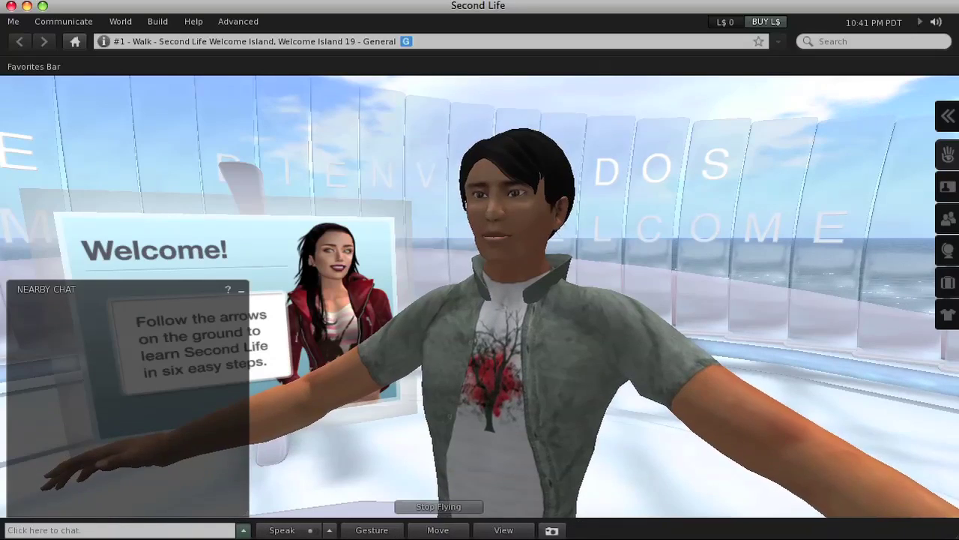
pyautogui.click(240, 289)
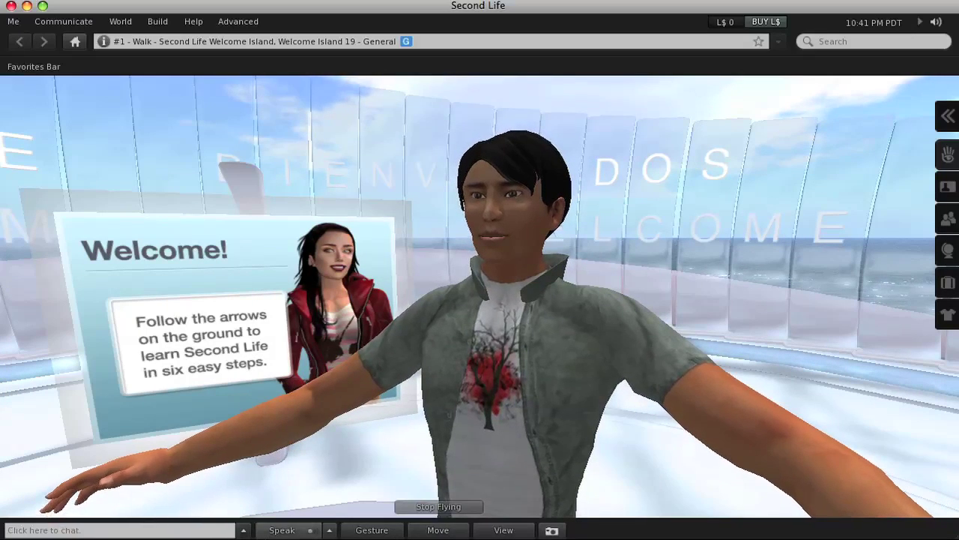
pyautogui.click(329, 530)
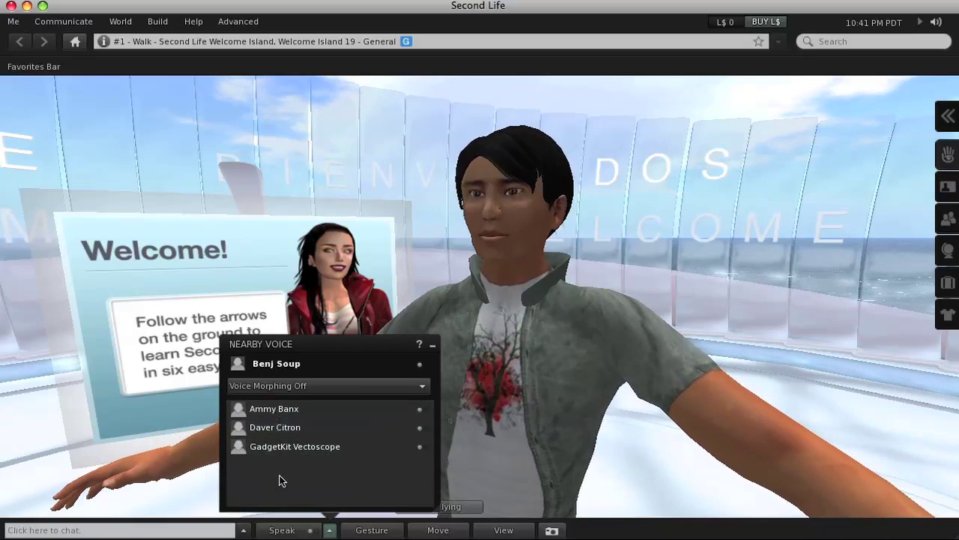
pyautogui.click(432, 346)
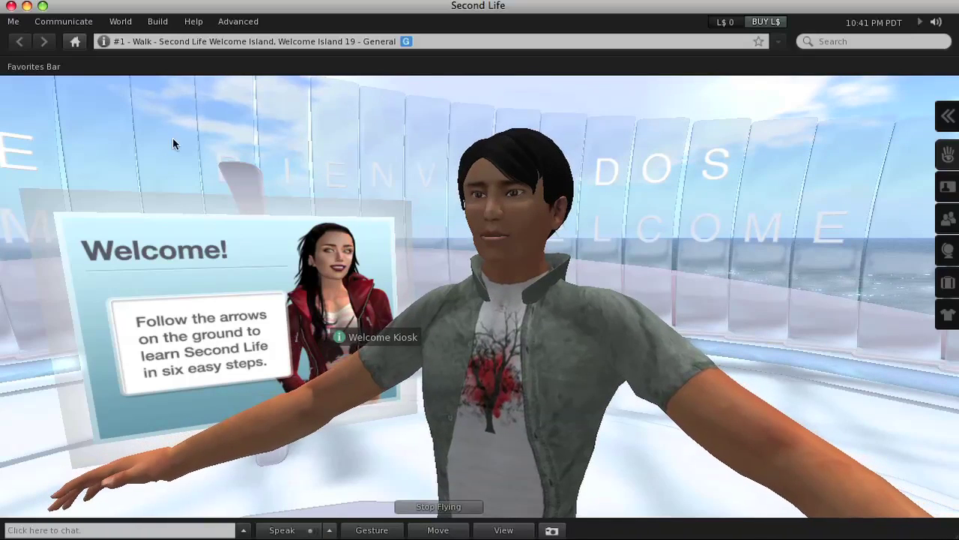
# Review the Sound & Media preferences, close them with OK, and stop flying to land
pyautogui.click(13, 21)
pyautogui.click(34, 41)
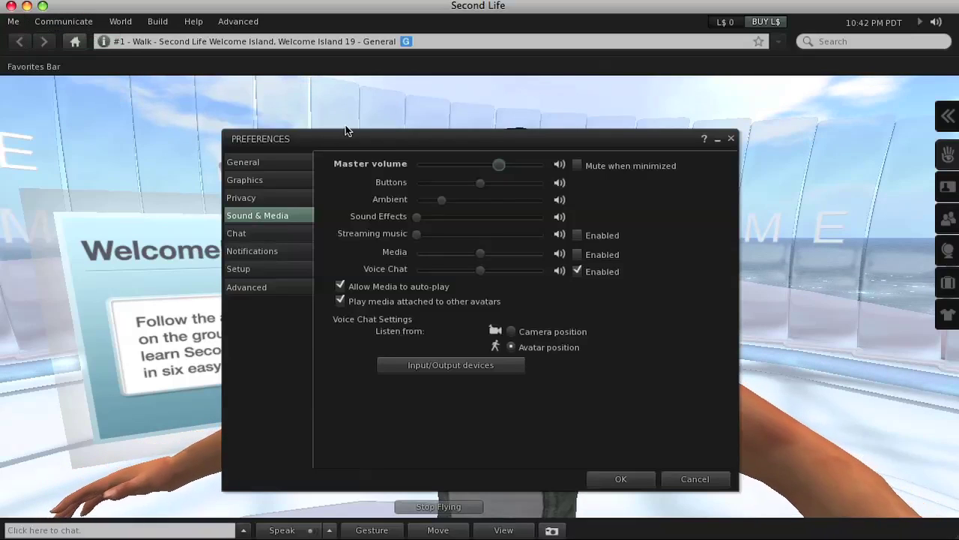
pyautogui.moveTo(349, 130); pyautogui.dragTo(142, 78)
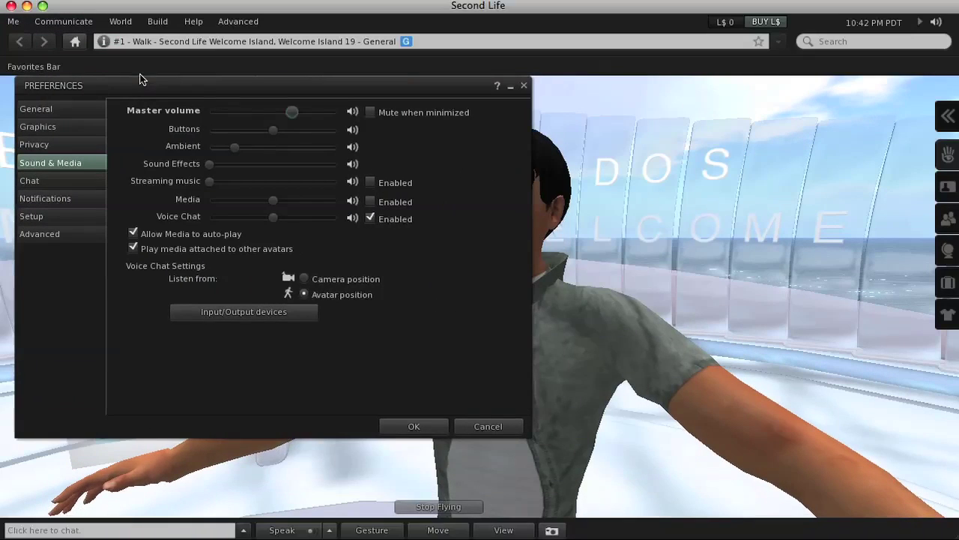
pyautogui.click(409, 425)
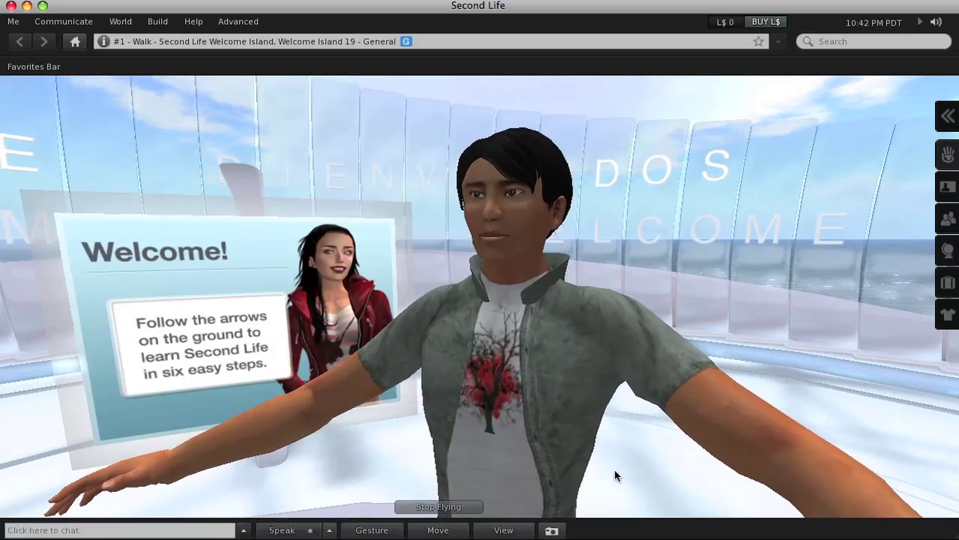
pyautogui.click(438, 506)
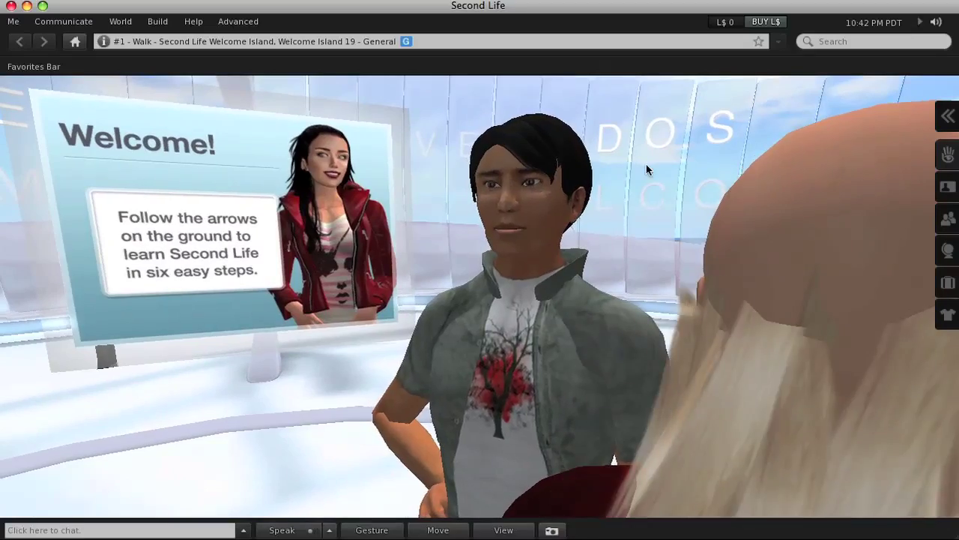
# Zoom the camera out and orbit around both avatars to centre the Welcome Island sign
pyautogui.press('Right')
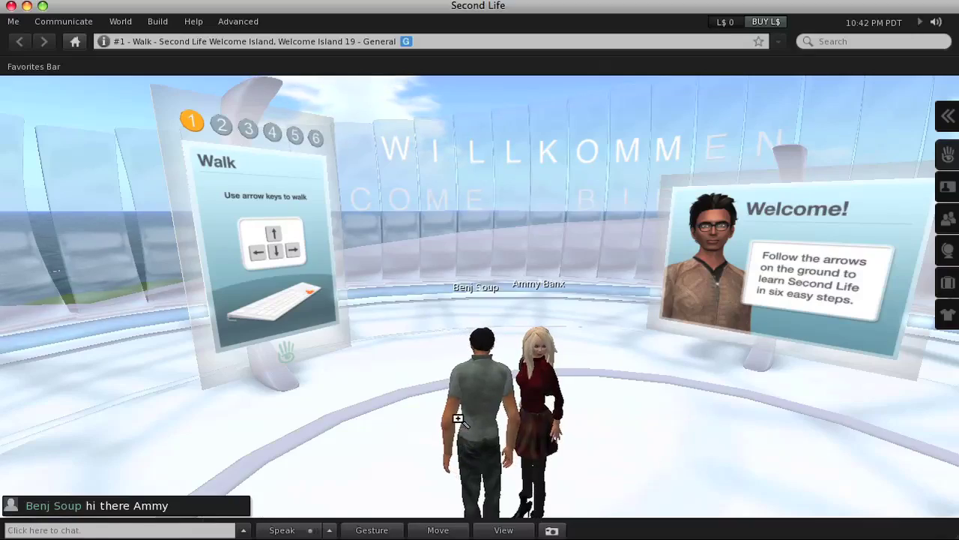
pyautogui.scroll(-5, 460, 414)
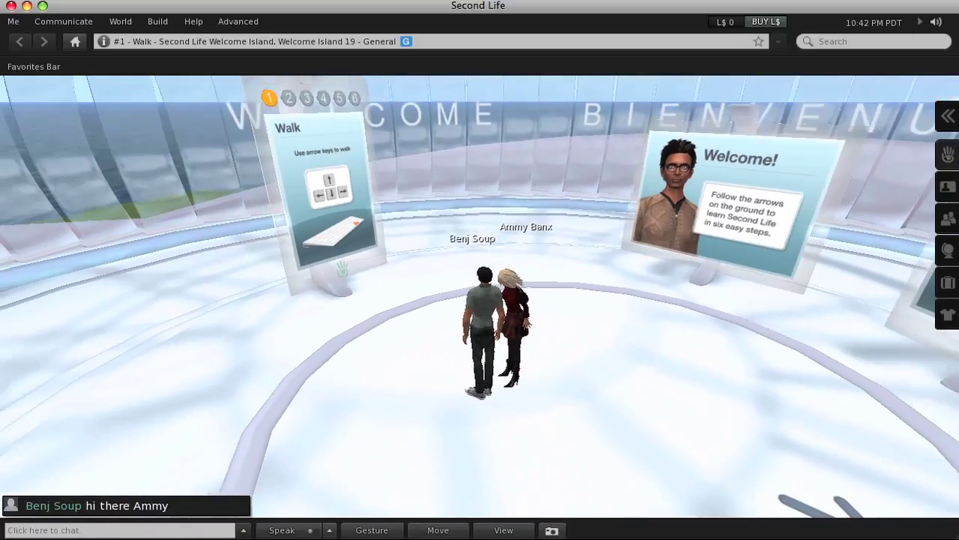
pyautogui.scroll(-5, 460, 414)
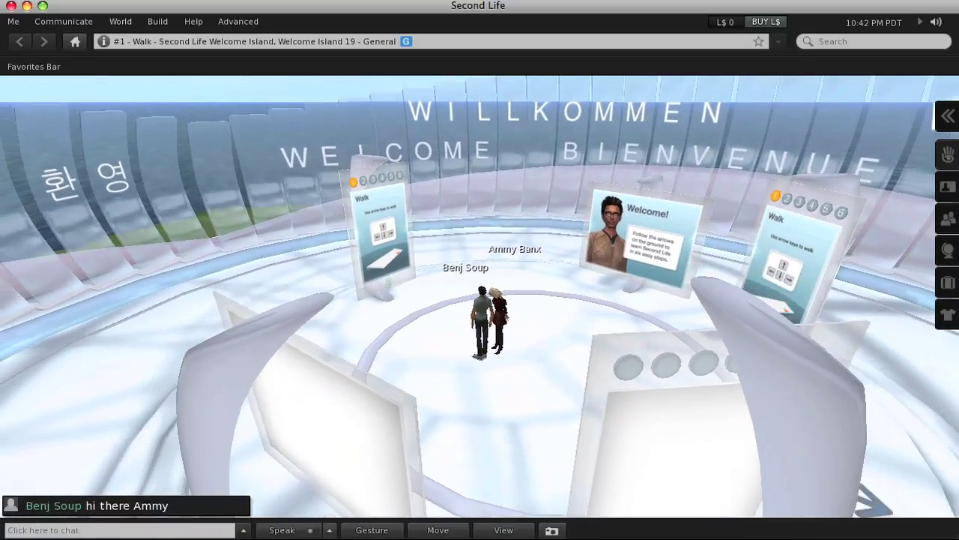
pyautogui.hotkey('ctrl', 'alt', 'Right')
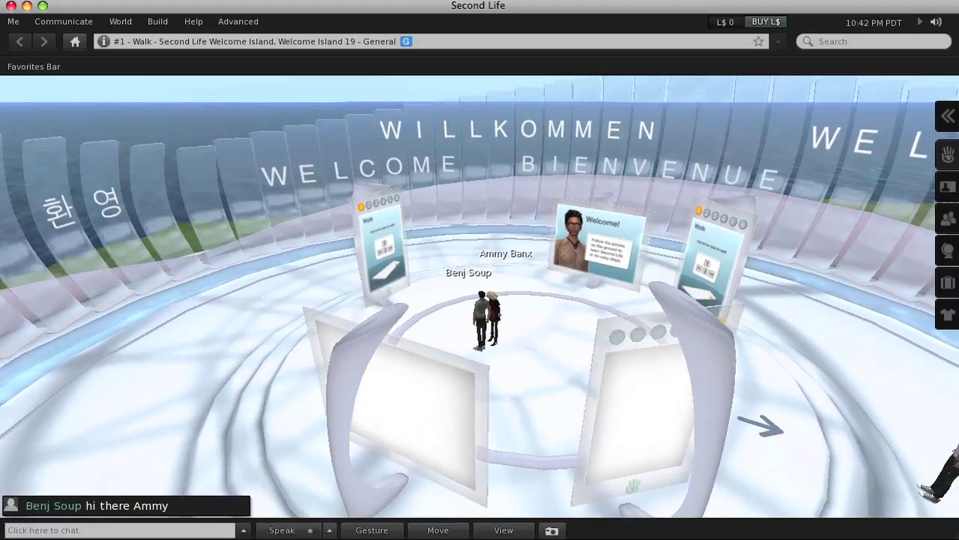
pyautogui.hotkey('ctrl', 'alt', 'Right')
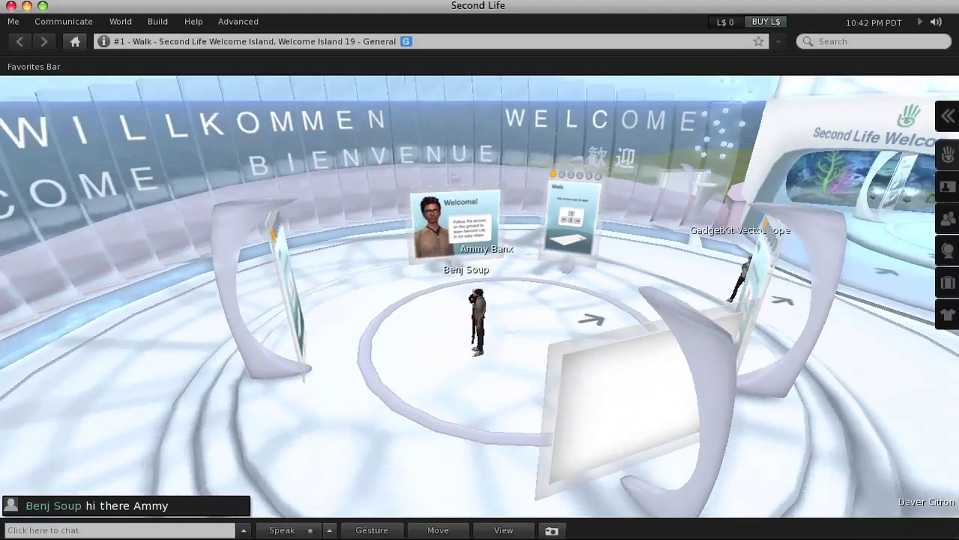
pyautogui.hotkey('ctrl', 'alt', 'Right')
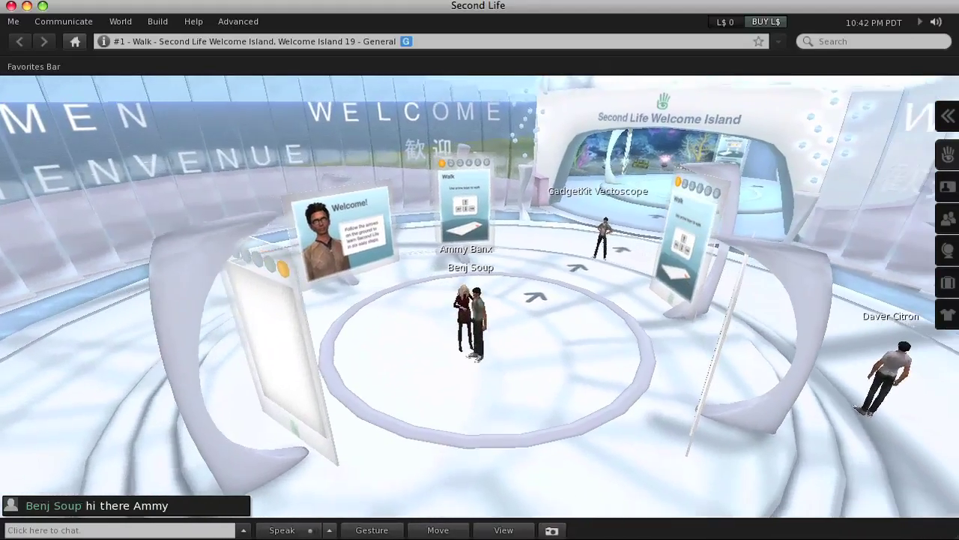
pyautogui.hotkey('ctrl', 'alt', 'Right')
pyautogui.hotkey('ctrl', 'alt', 'Right')
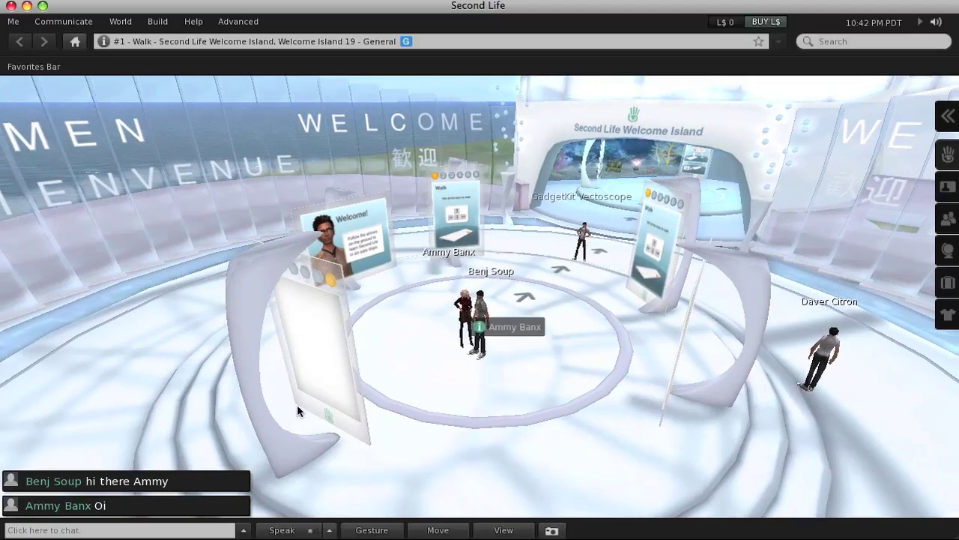
pyautogui.click(120, 529)
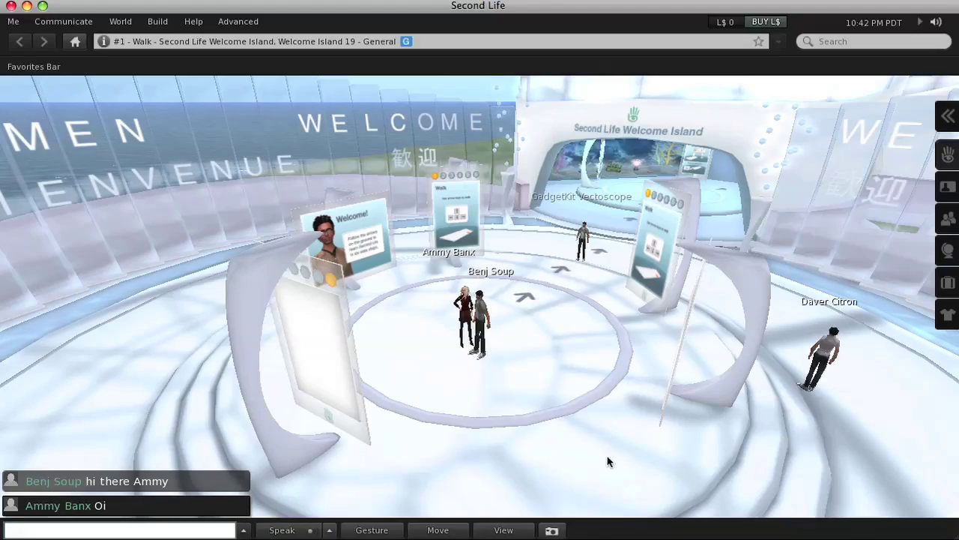
# Zoom far out, orbit over the island's glass domes, then reset the camera behind the avatar
pyautogui.scroll(-10, 487, 330)
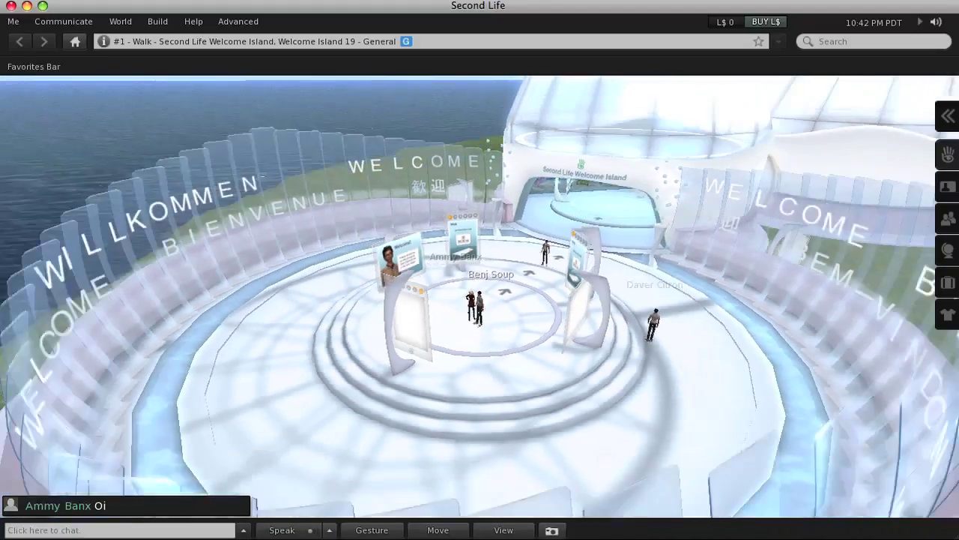
pyautogui.scroll(-10, 487, 330)
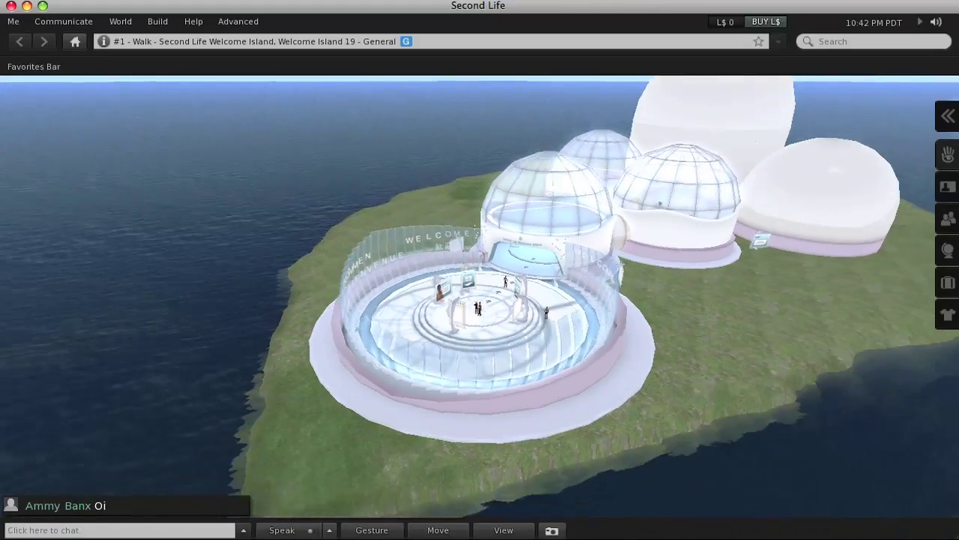
pyautogui.hotkey('alt', 'Right')
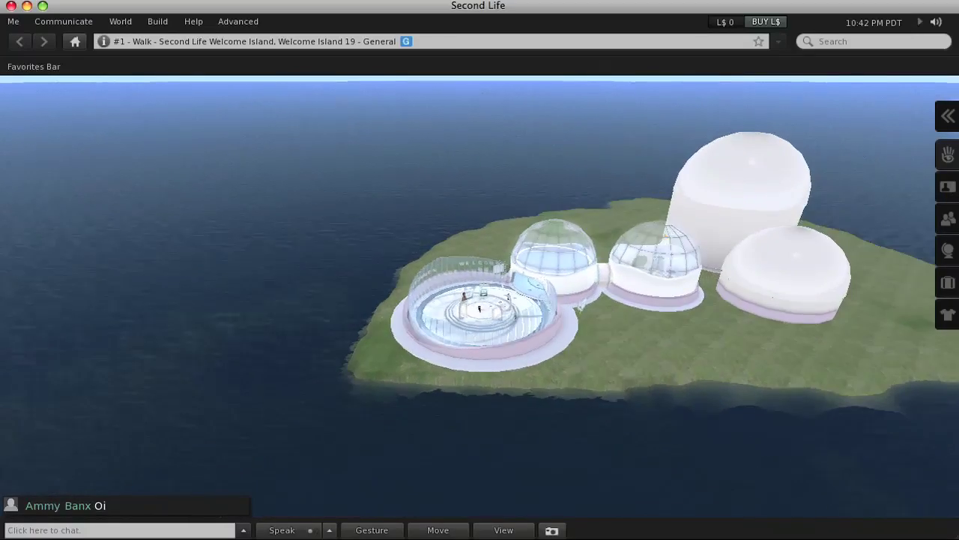
pyautogui.hotkey('alt', 'Right')
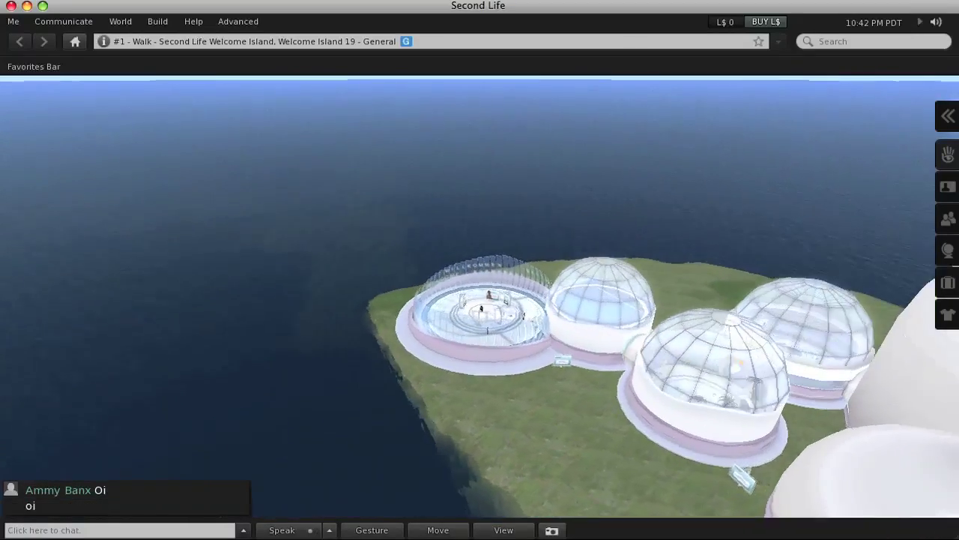
pyautogui.hotkey('alt', 'Right')
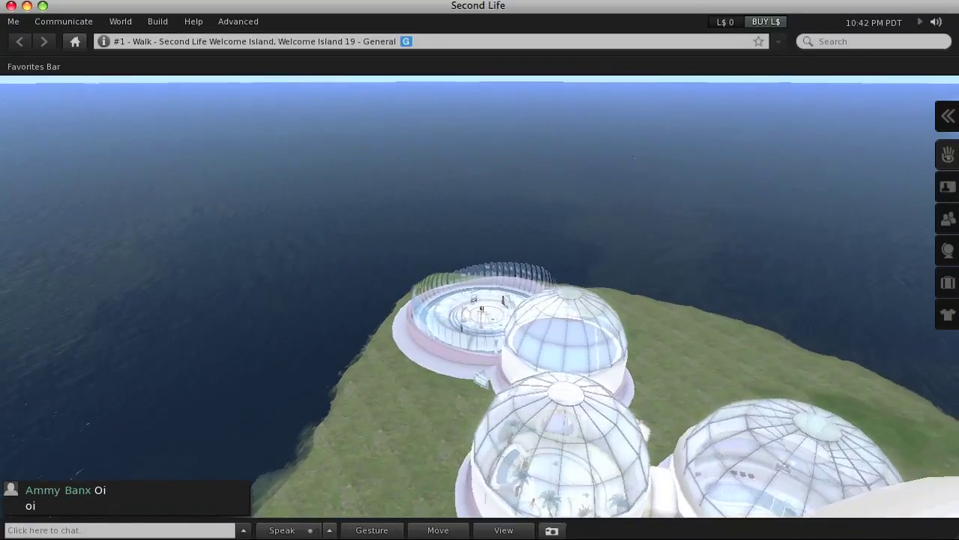
pyautogui.hotkey('alt', 'Left')
pyautogui.hotkey('alt', 'Left')
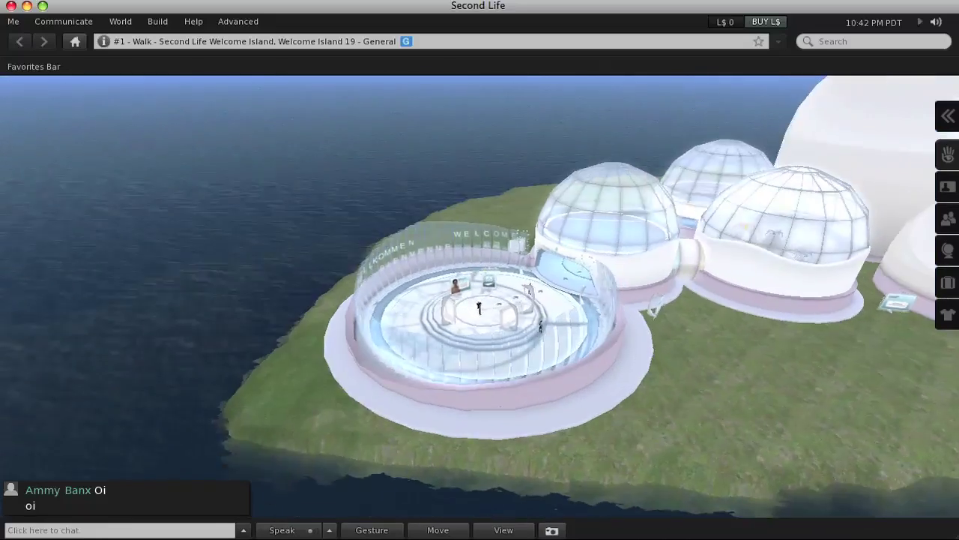
pyautogui.press('Escape')
pyautogui.press('Return')
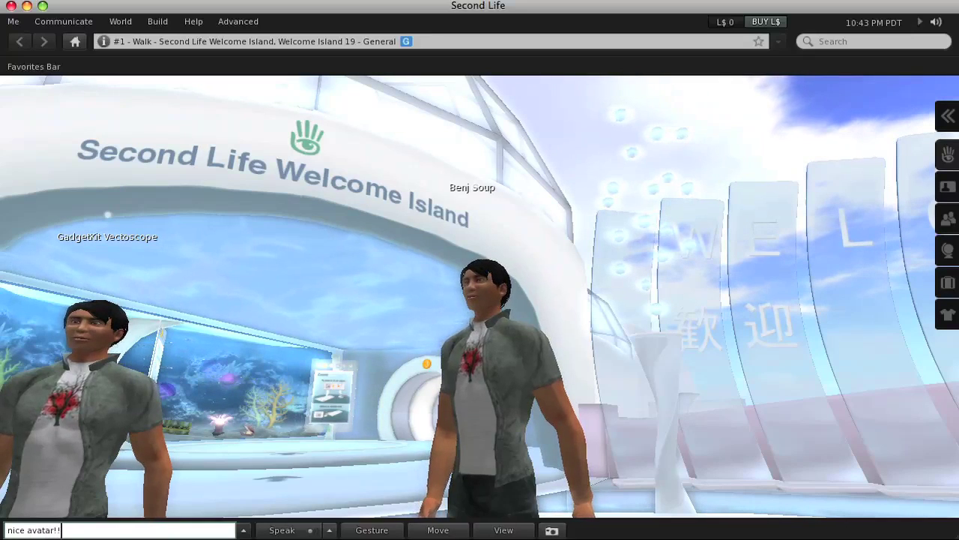
# Send the chat messages "nice avatar!!" and "twins" to the nearby avatar
pyautogui.write('nice avatar!!')
pyautogui.press('Return')
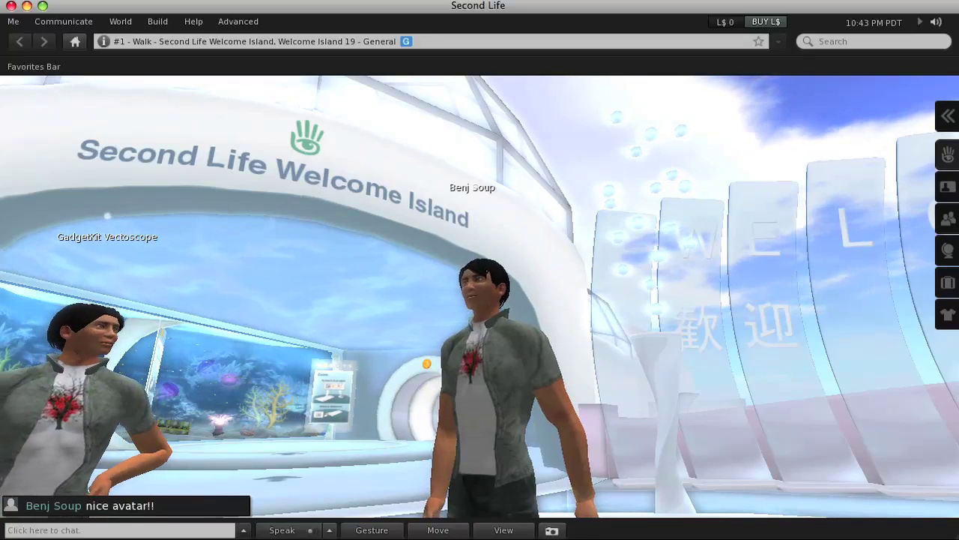
pyautogui.click(119, 530)
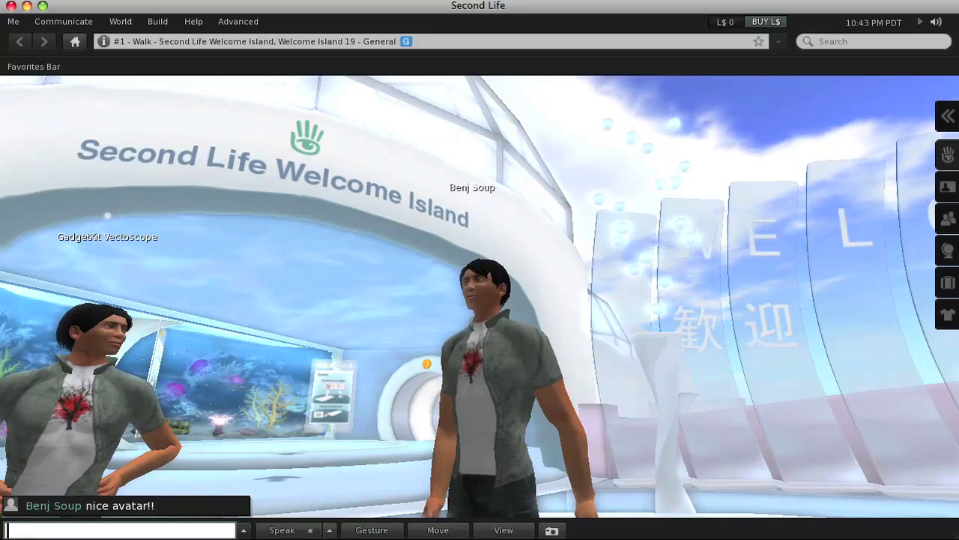
pyautogui.write('twins')
pyautogui.press('Return')
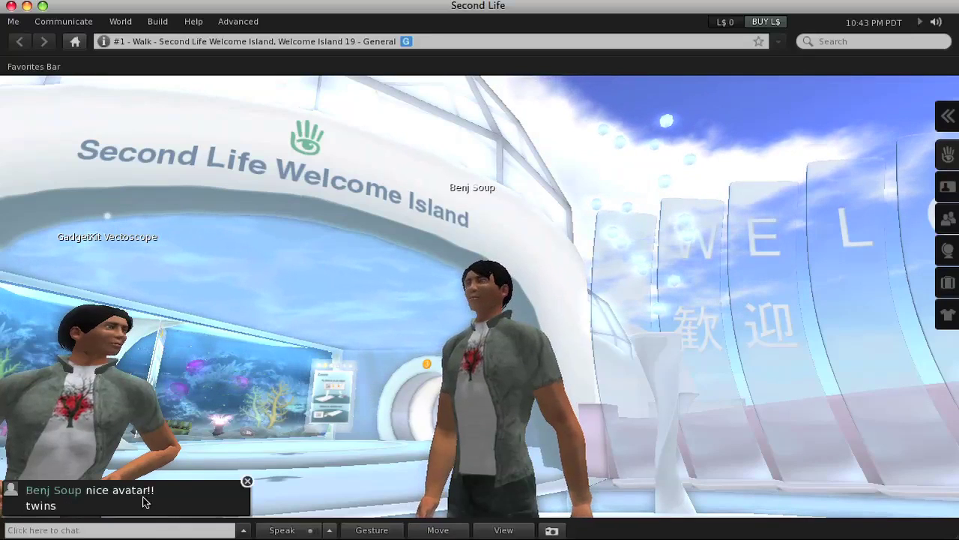
# Turn toward the Welcome Island arch, send "bye for now", and walk toward the portal
pyautogui.moveTo(508, 358)
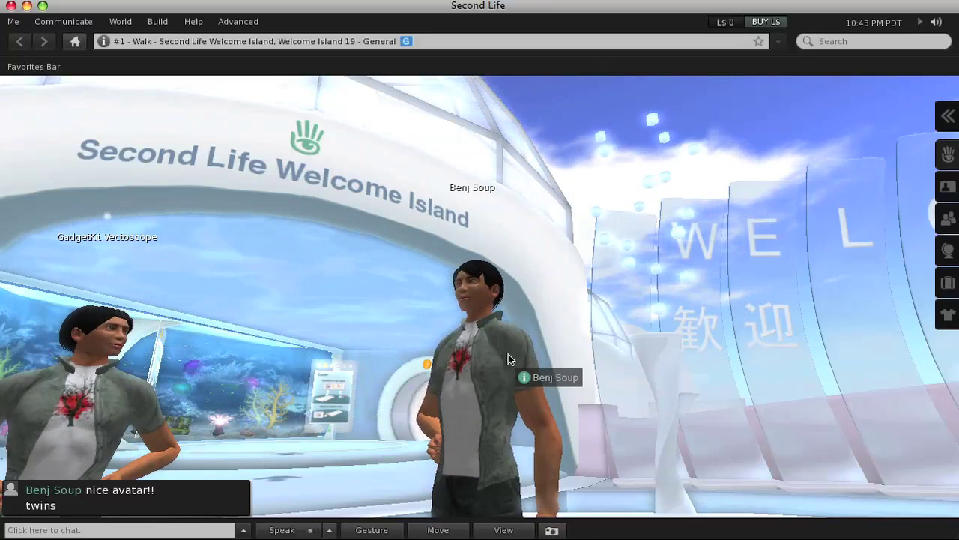
pyautogui.press('Up')
pyautogui.press('Left')
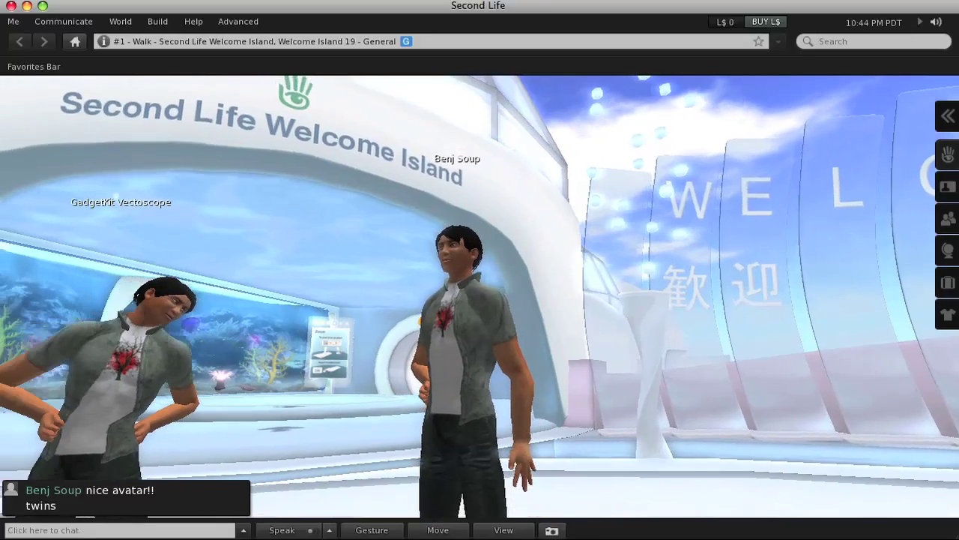
pyautogui.press('Left')
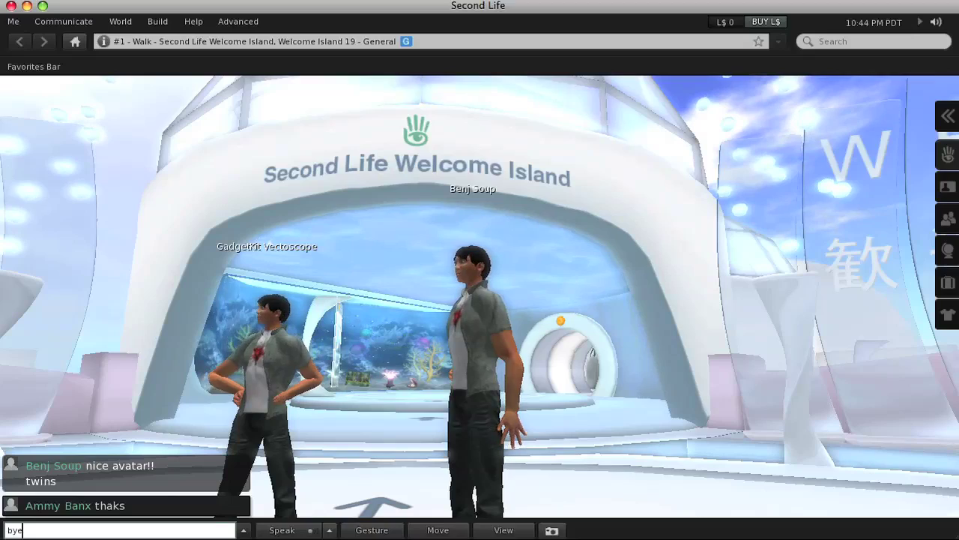
pyautogui.write('for now')
pyautogui.press('Return')
pyautogui.press('Up')
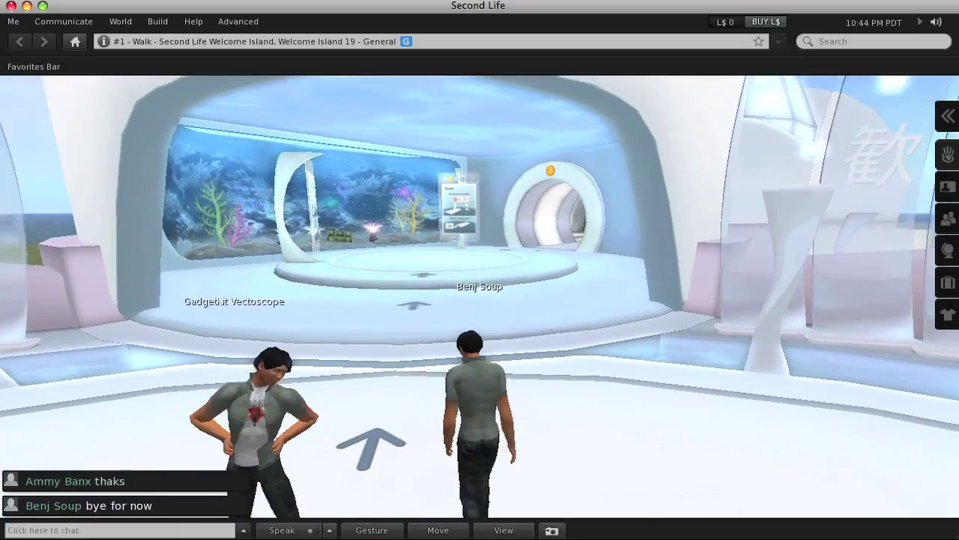
# Walk into the Zoom station and face its tutorial panel by the aquarium
pyautogui.press('Up')
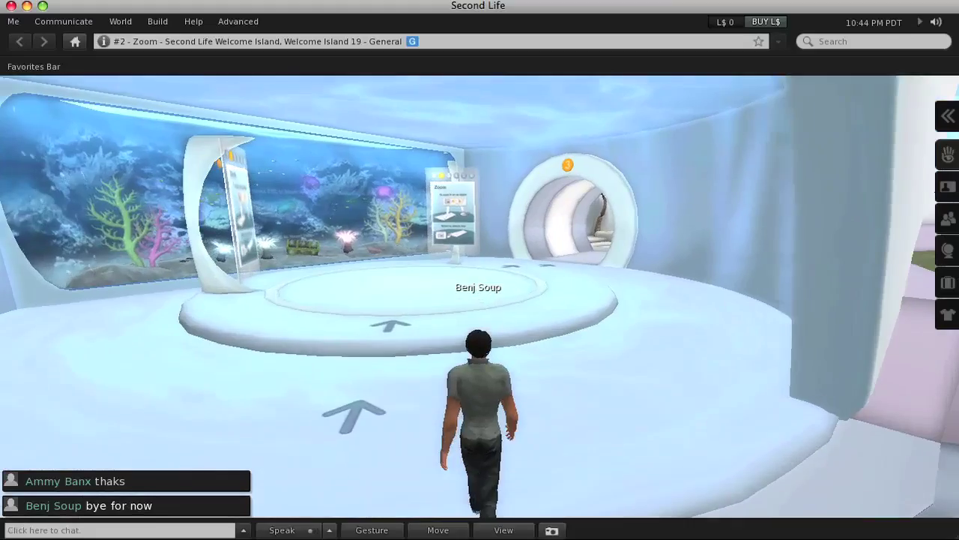
pyautogui.press('Up')
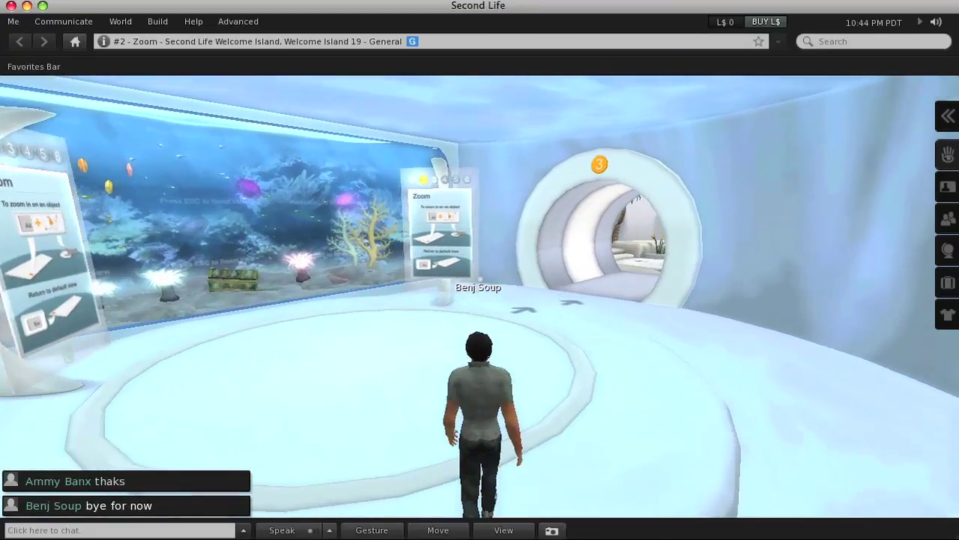
pyautogui.press('Left')
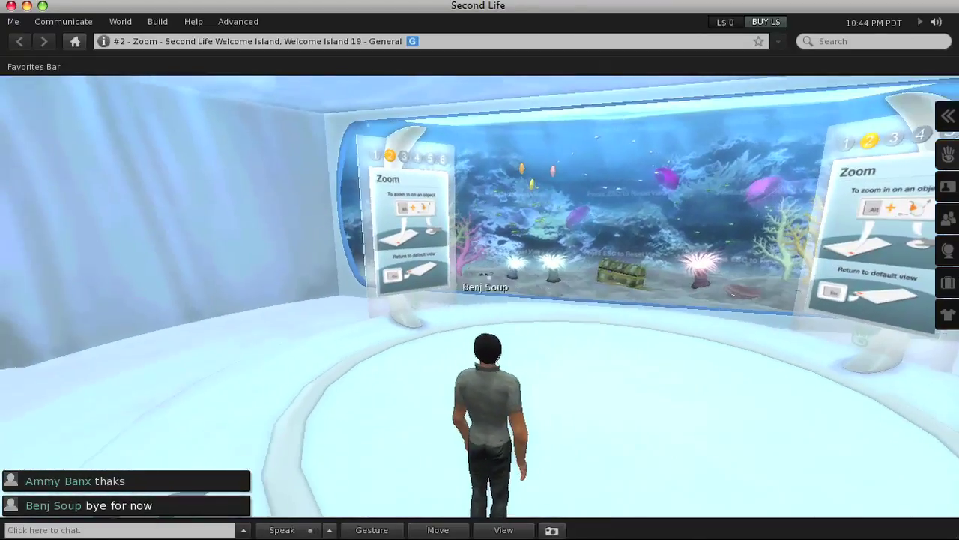
pyautogui.press('Up')
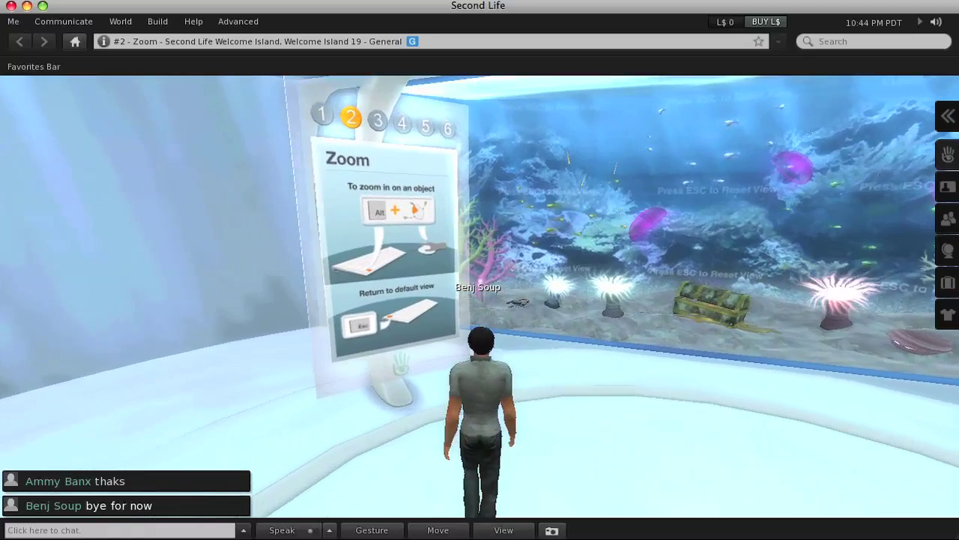
pyautogui.press('Left')
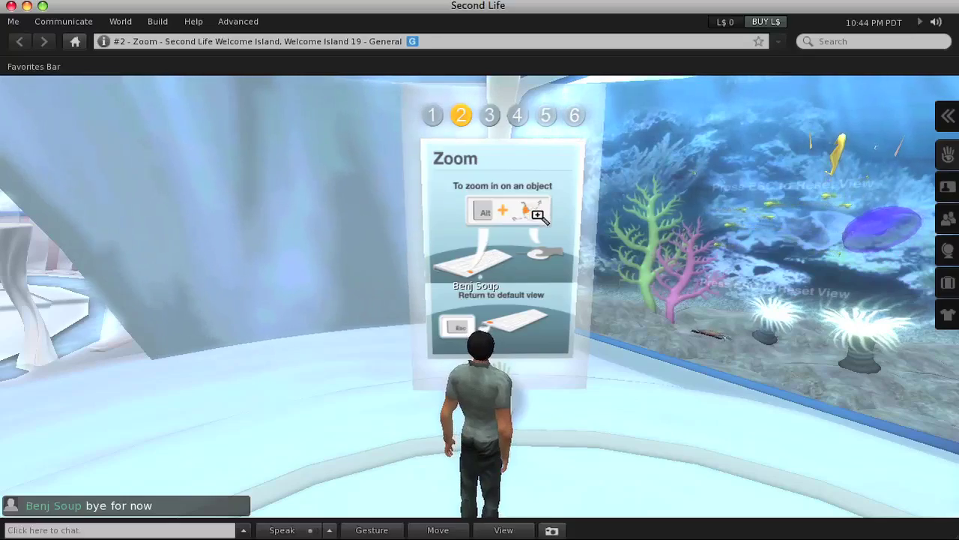
# Zoom in on the tutorial panel, then on the avatar's front, resetting the camera each time
pyautogui.keyDown('alt'); pyautogui.click(532, 206); pyautogui.keyUp('alt')
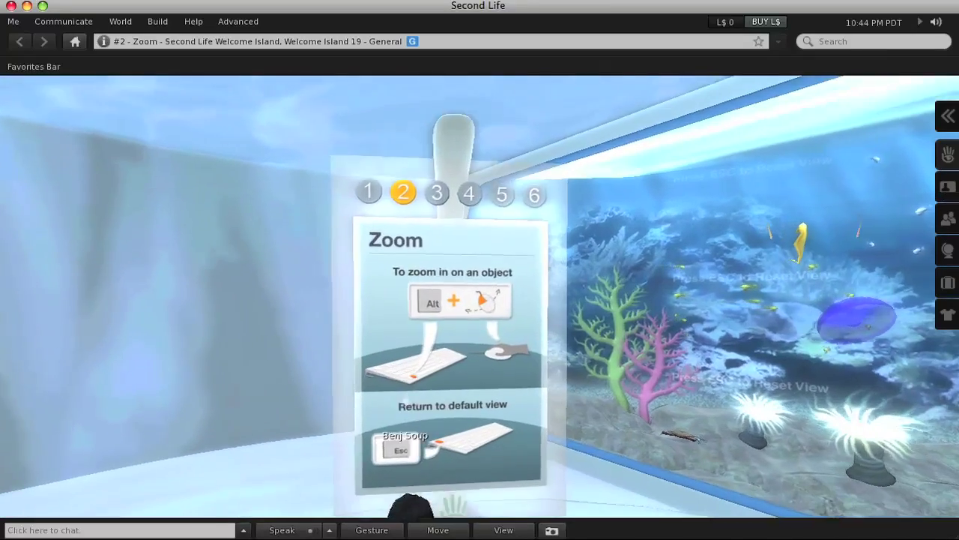
pyautogui.scroll(5, 480, 296)
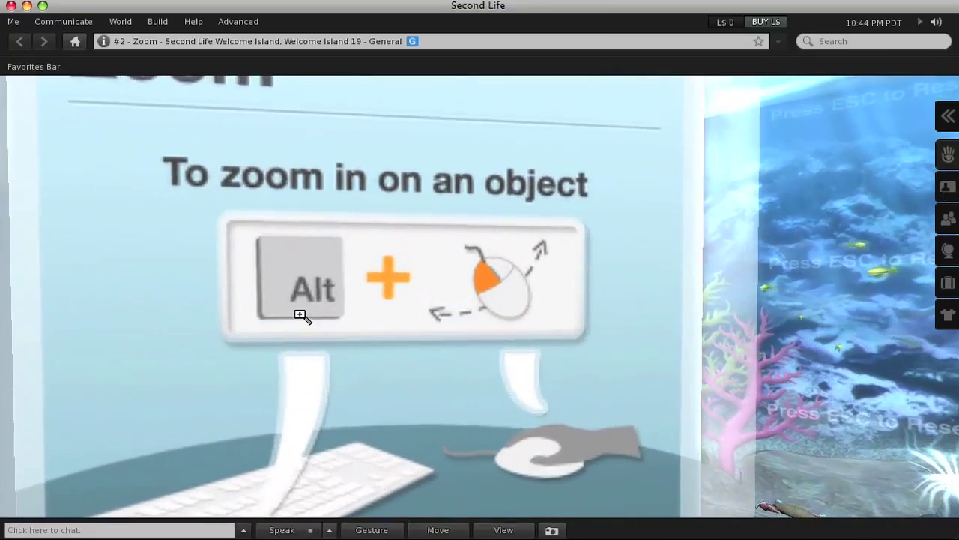
pyautogui.scroll(4, 477, 293)
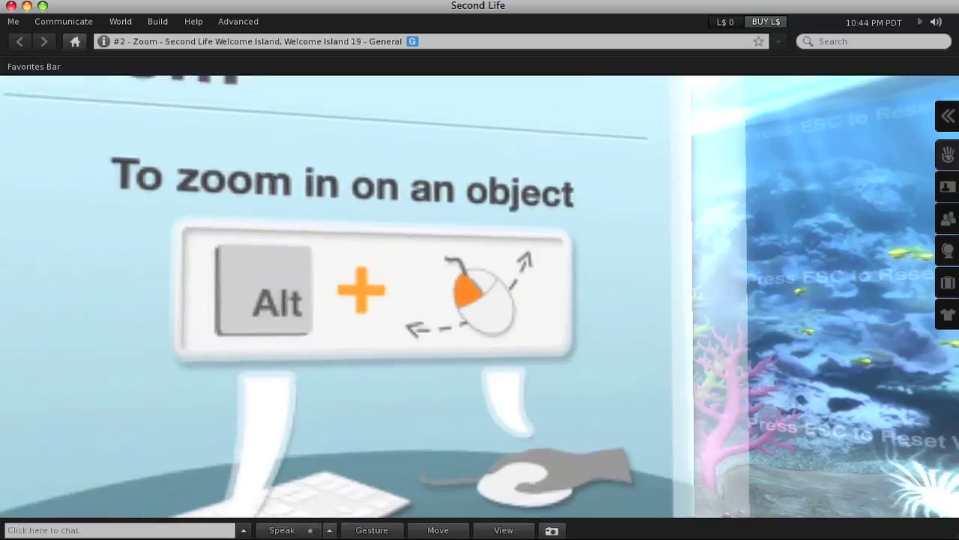
pyautogui.press('Escape')
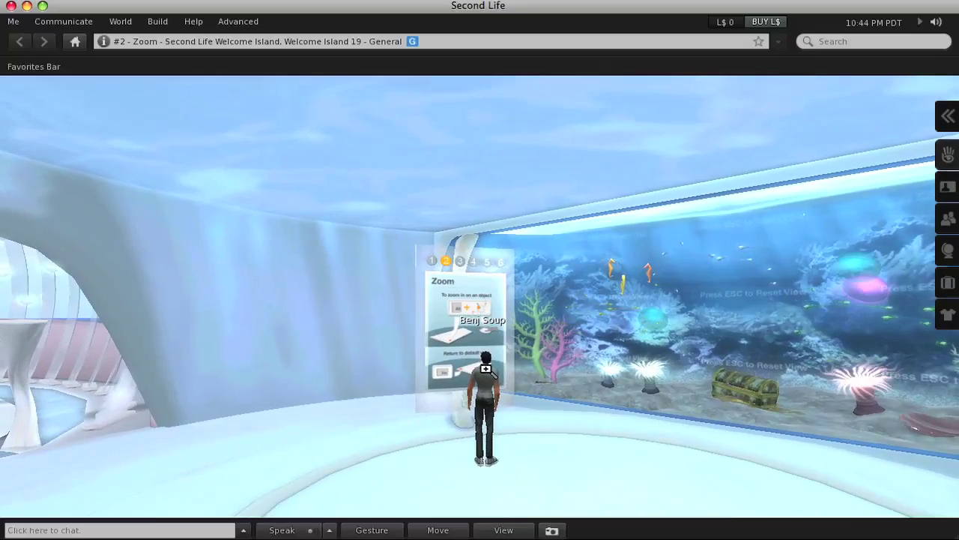
pyautogui.scroll(5, 485, 369)
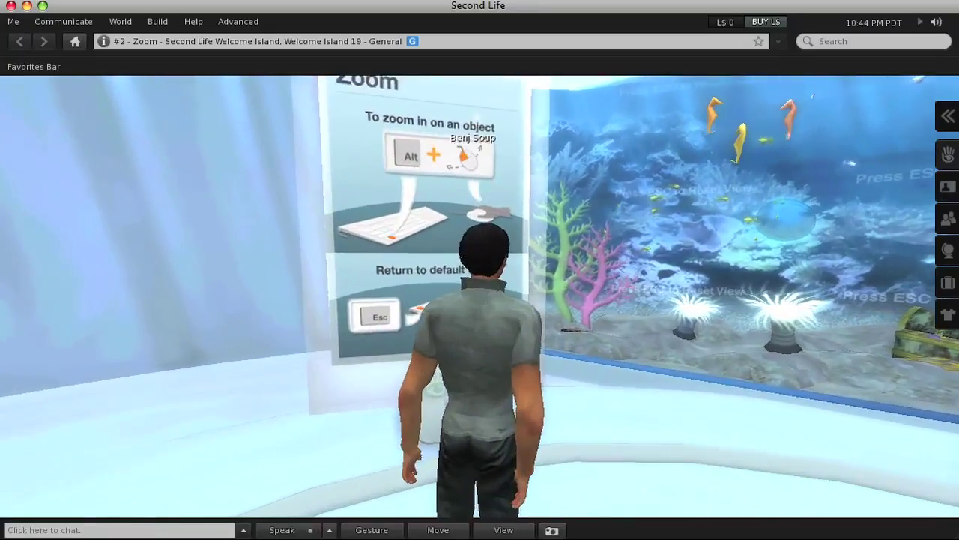
pyautogui.hotkey('ctrl', 'alt', 'Left')
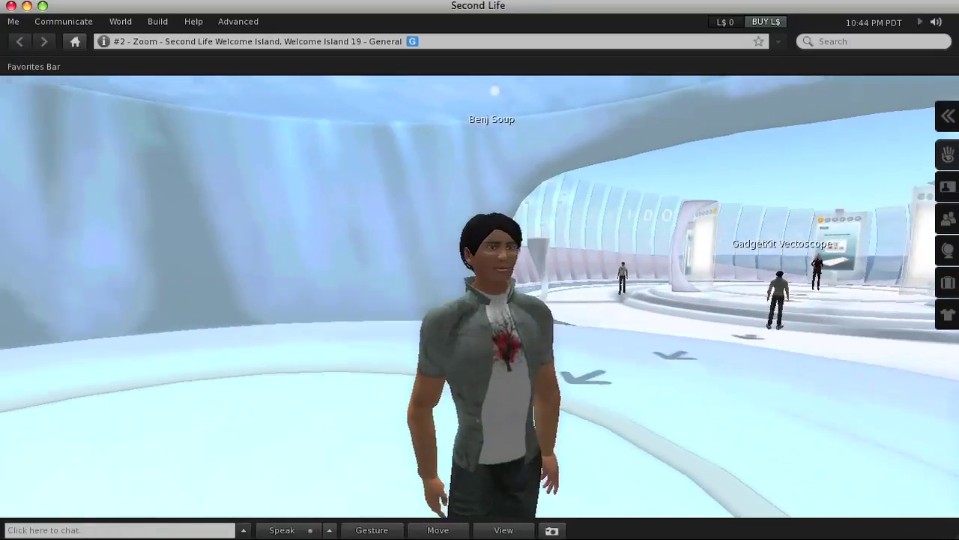
pyautogui.scroll(5, 485, 300)
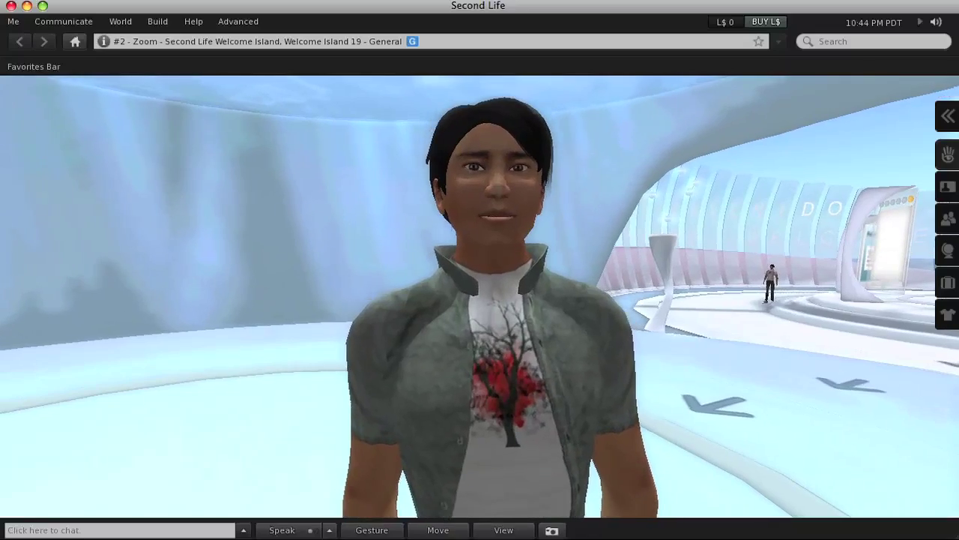
pyautogui.press('Escape')
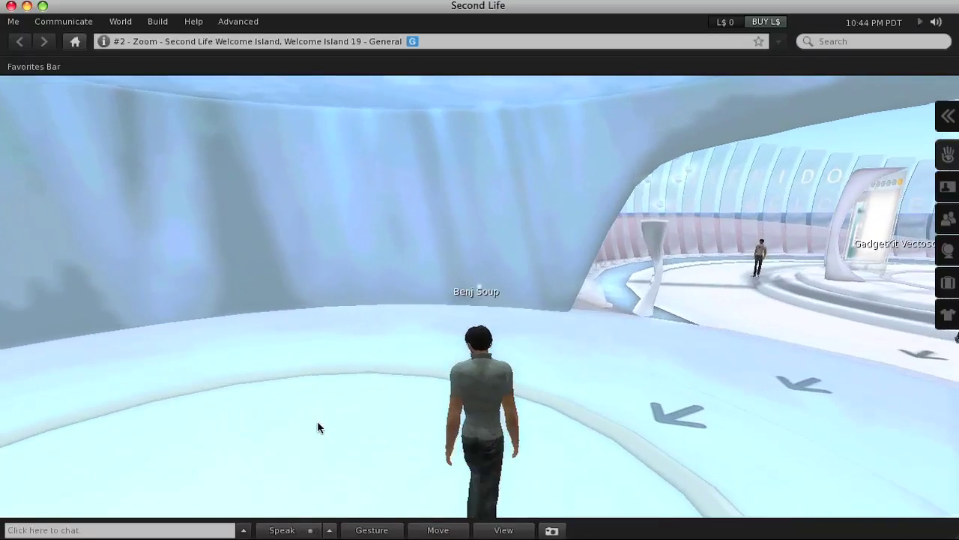
# Walk the avatar into the tube doorway marked 3
pyautogui.press('Up')
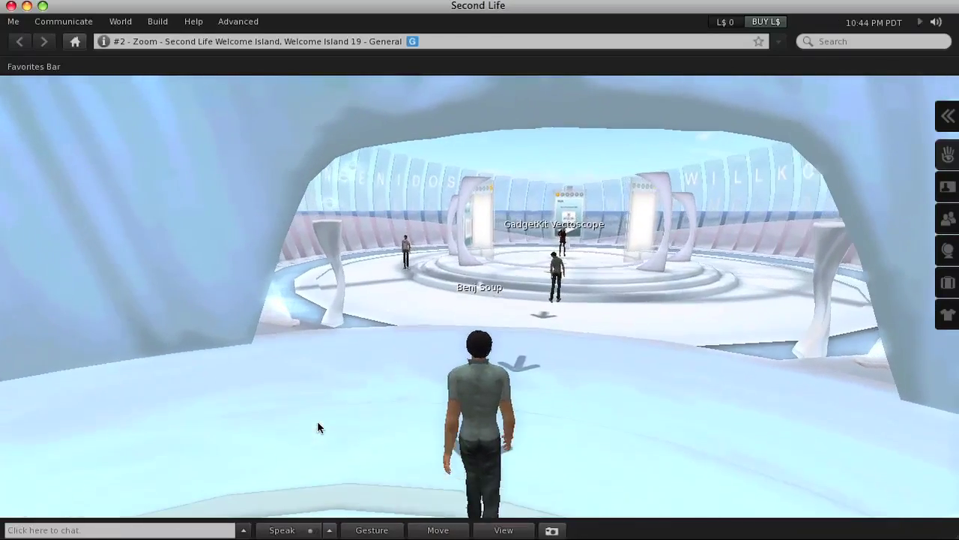
pyautogui.press('Left')
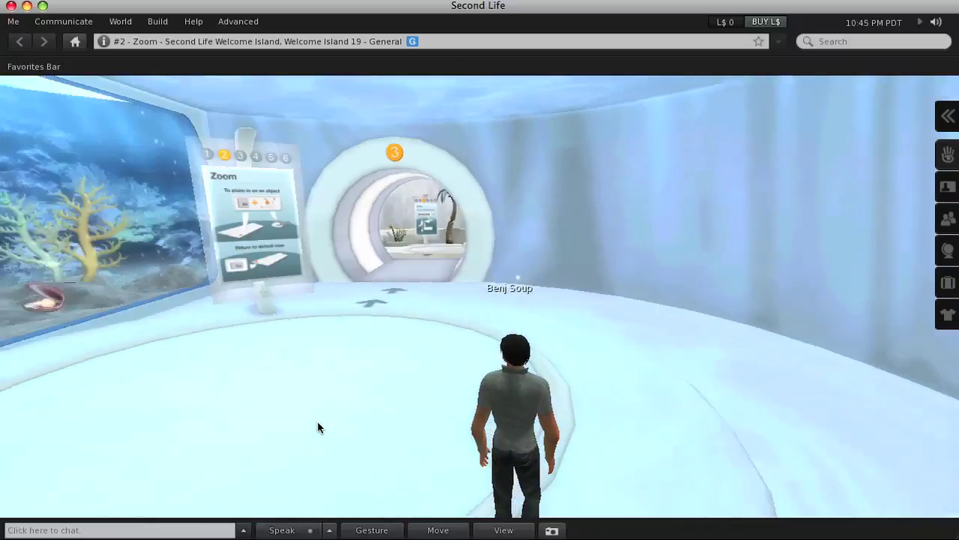
pyautogui.press('Up')
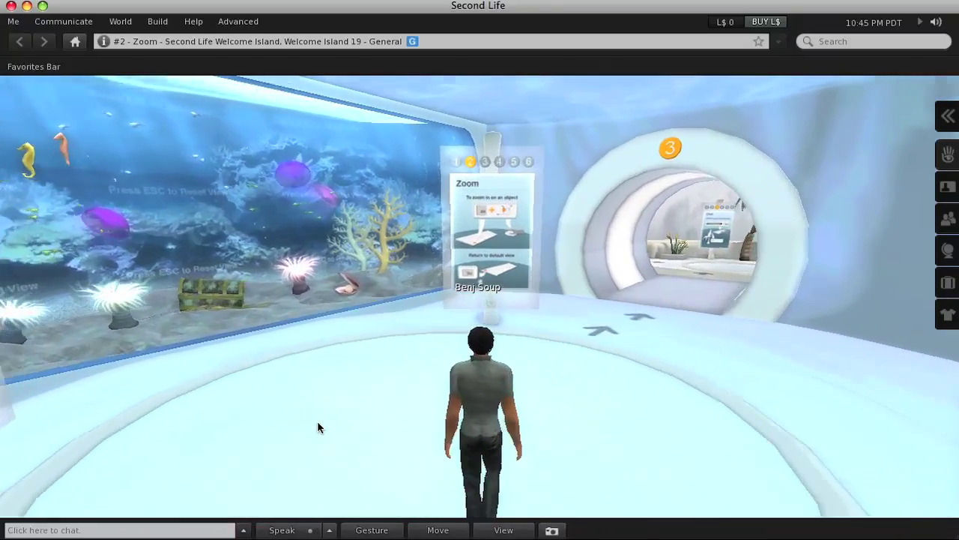
pyautogui.press('Up')
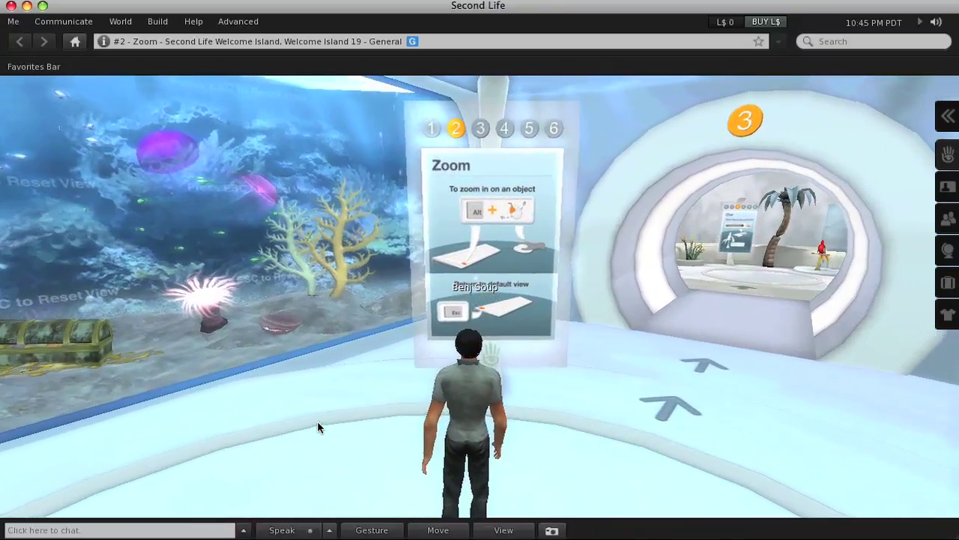
pyautogui.press('Right')
pyautogui.press('Up')
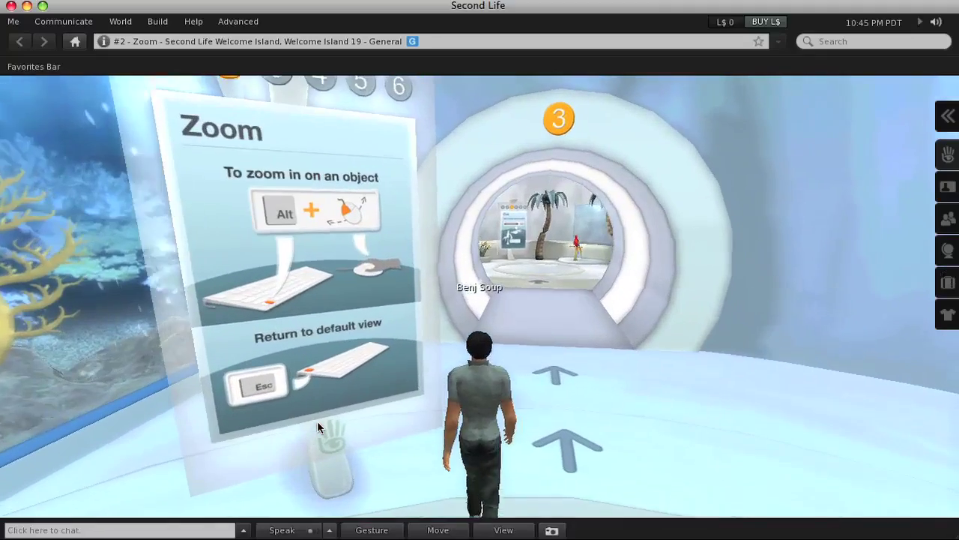
pyautogui.press('Up')
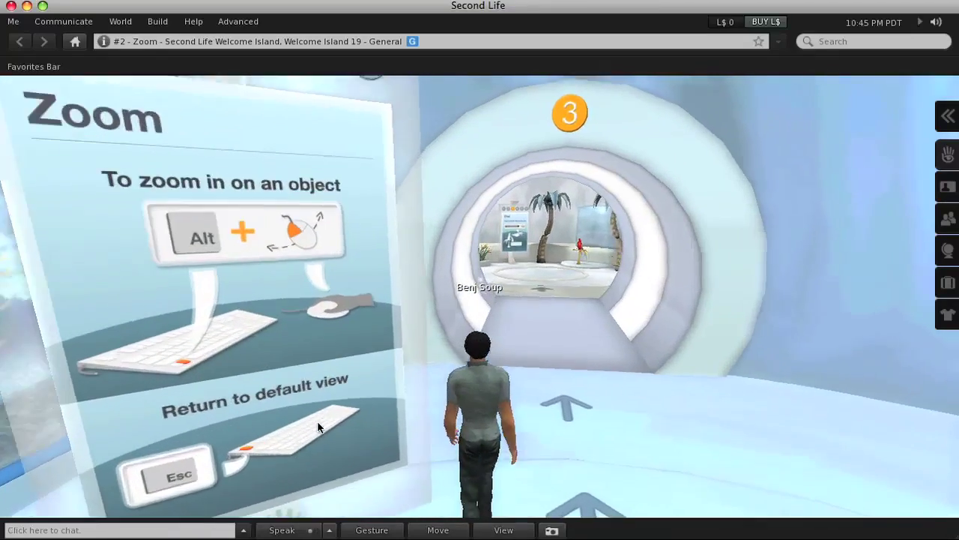
# Walk through the tube into the Chat station and orbit the camera close around the red parrot
pyautogui.press('Up')
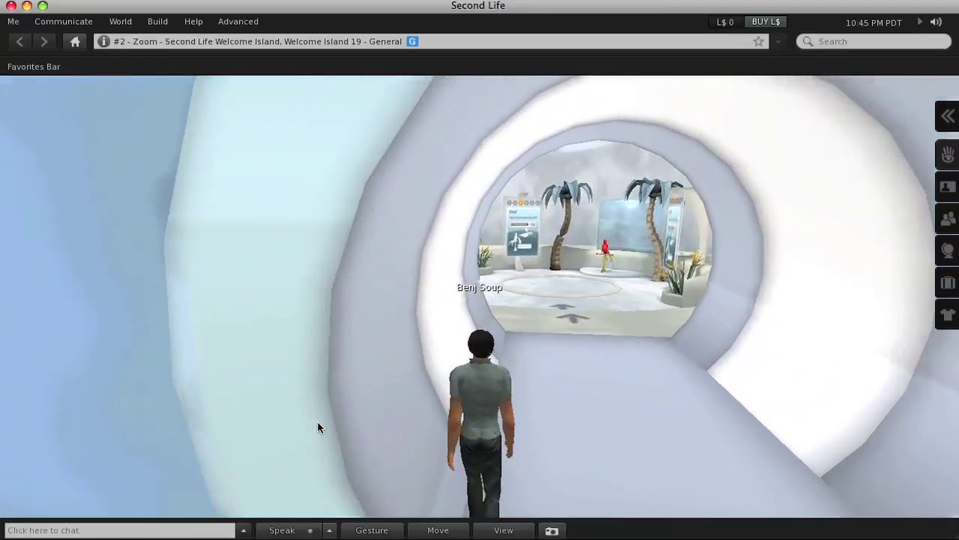
pyautogui.press('Up')
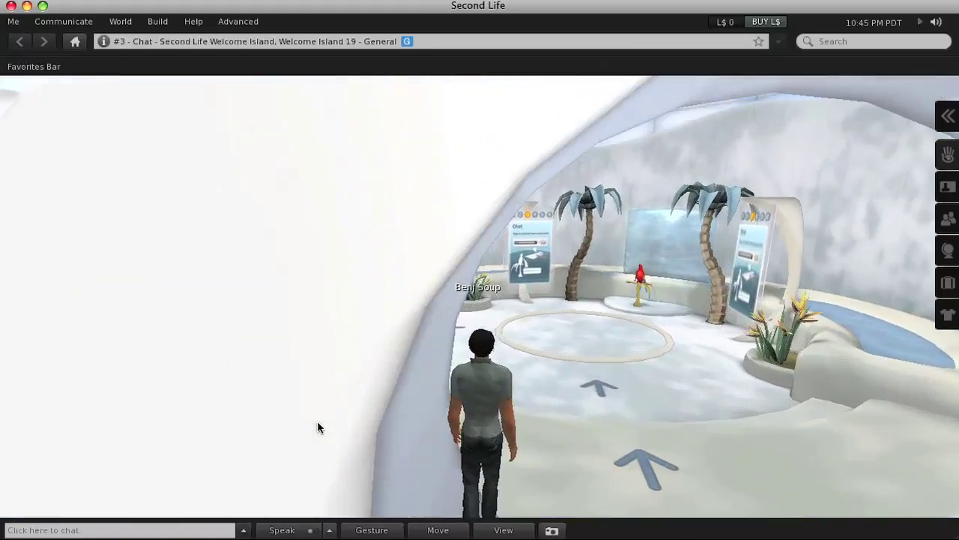
pyautogui.press('Up')
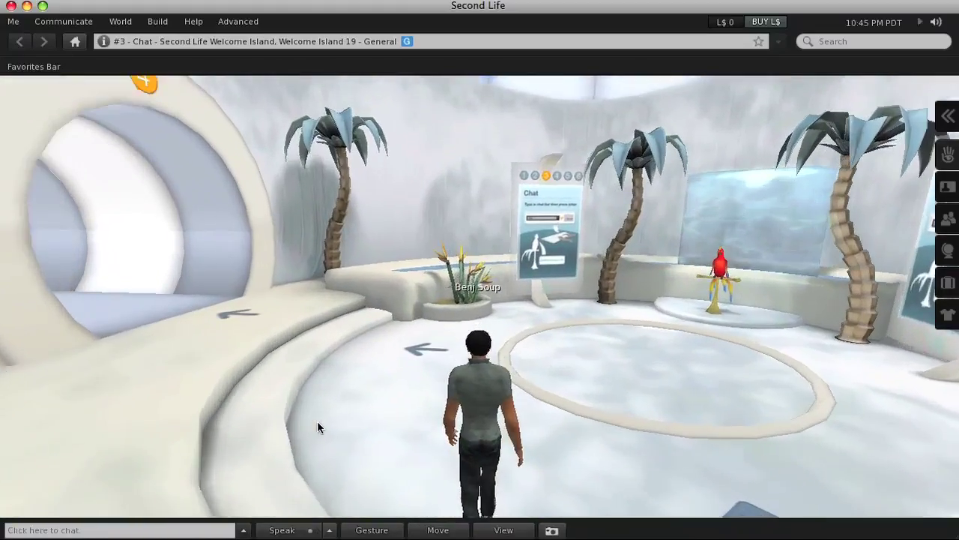
pyautogui.press('Up')
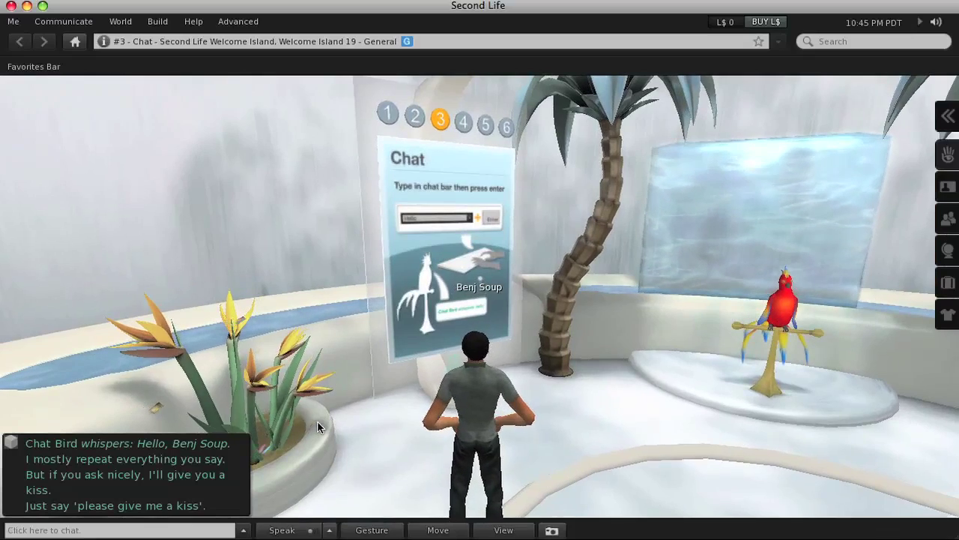
pyautogui.keyDown('alt'); pyautogui.click(781, 300); pyautogui.keyUp('alt')
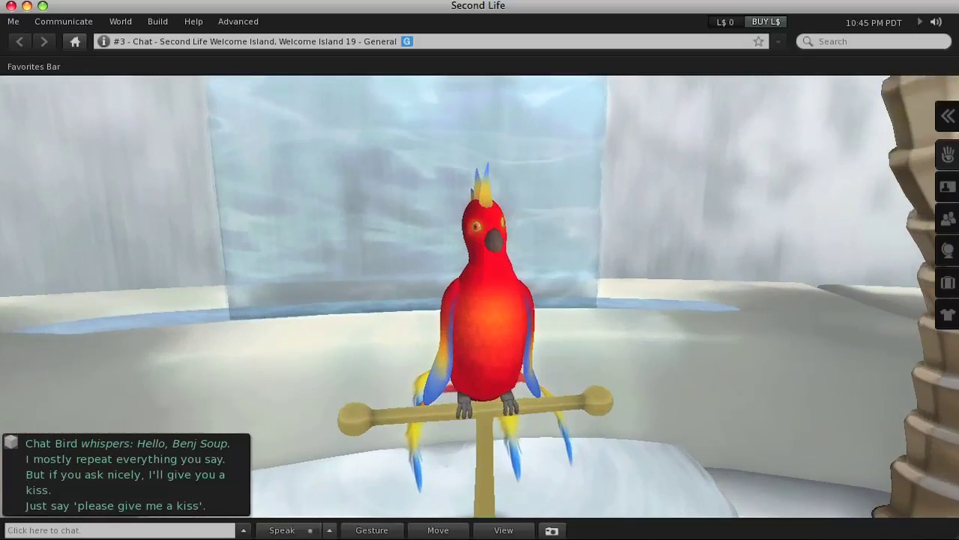
pyautogui.moveTo(781, 300); pyautogui.dragTo(178, 460)
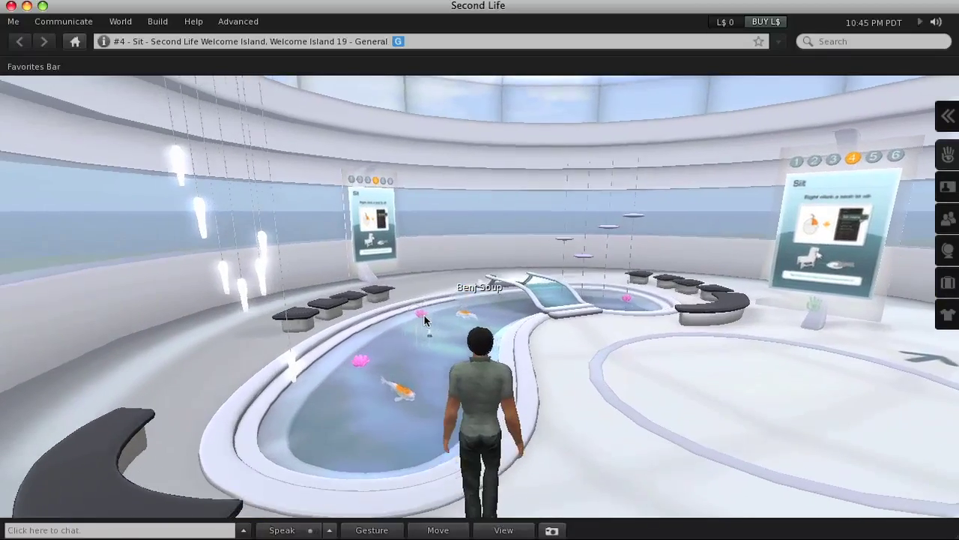
# Walk into the Sit station and zoom the camera in and out on the Sit tutorial sign
pyautogui.press('Up')
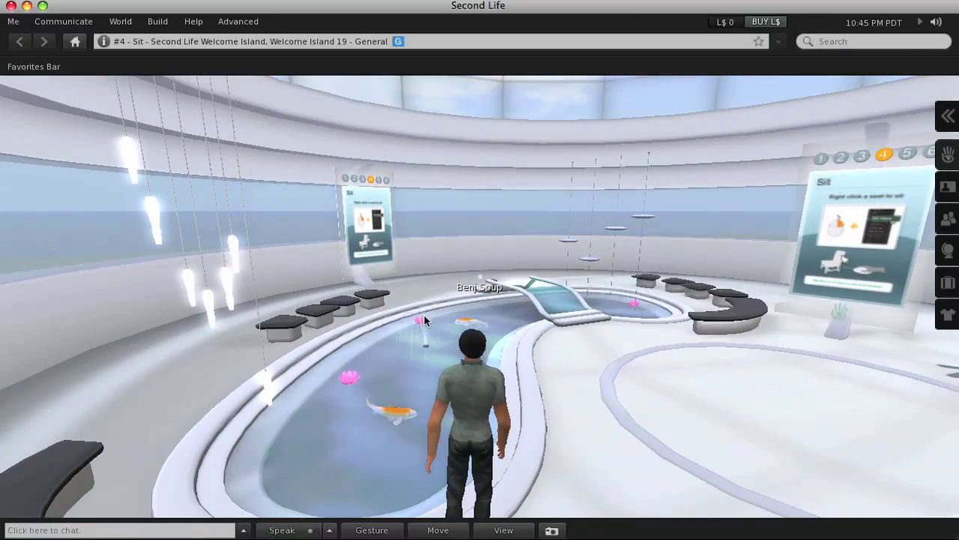
pyautogui.keyDown('alt'); pyautogui.click(367, 221); pyautogui.keyUp('alt')
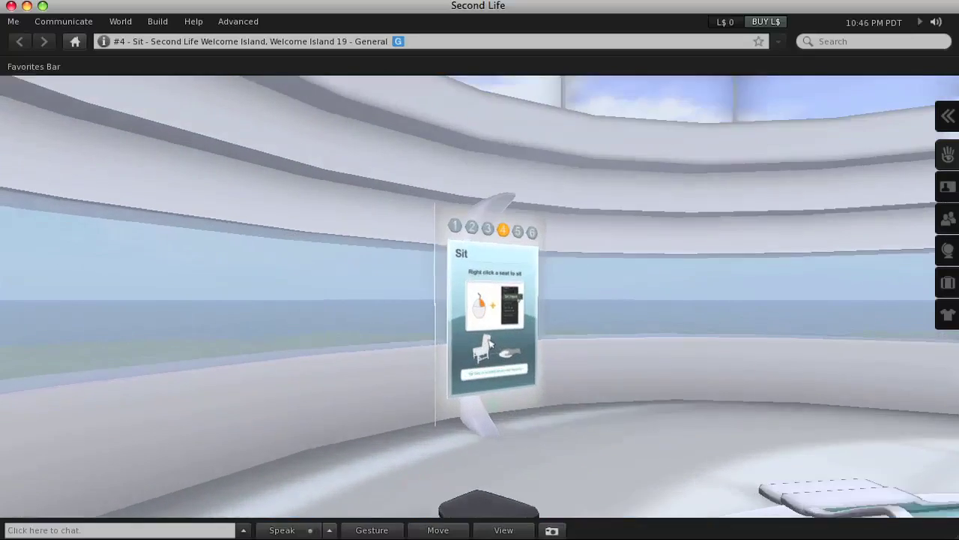
pyautogui.scroll(5, 479, 296)
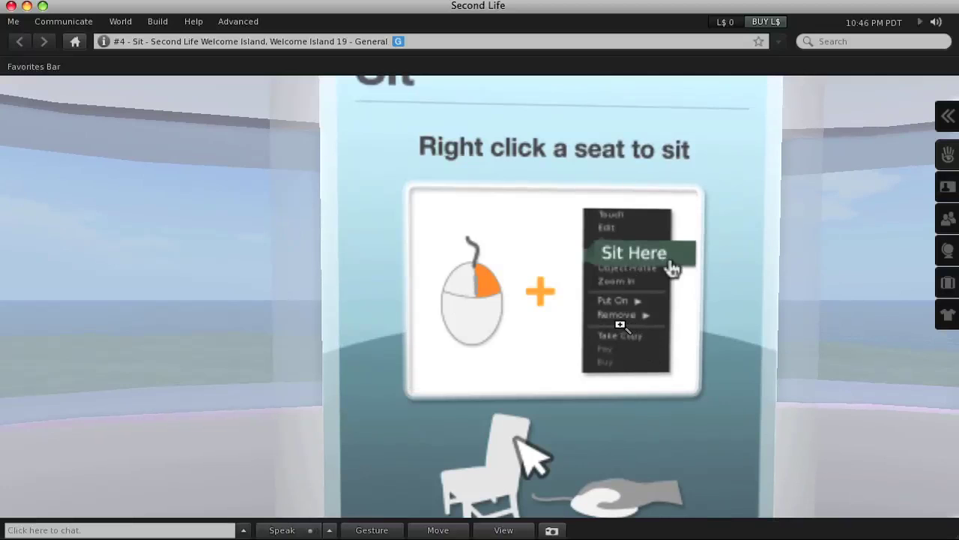
pyautogui.scroll(-5, 619, 324)
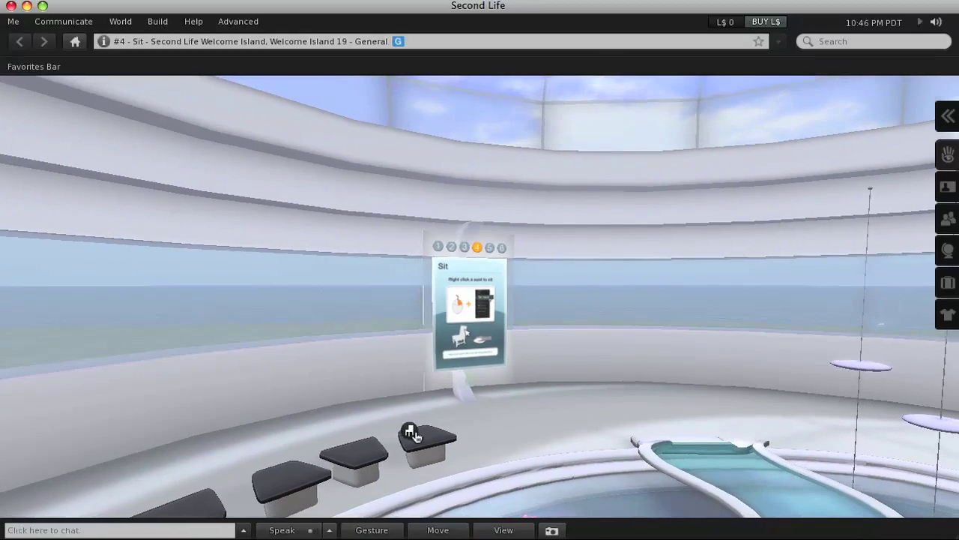
# Sit the avatar on a seat, stand back up, and walk on past the Sit sign
pyautogui.rightClick(414, 436)
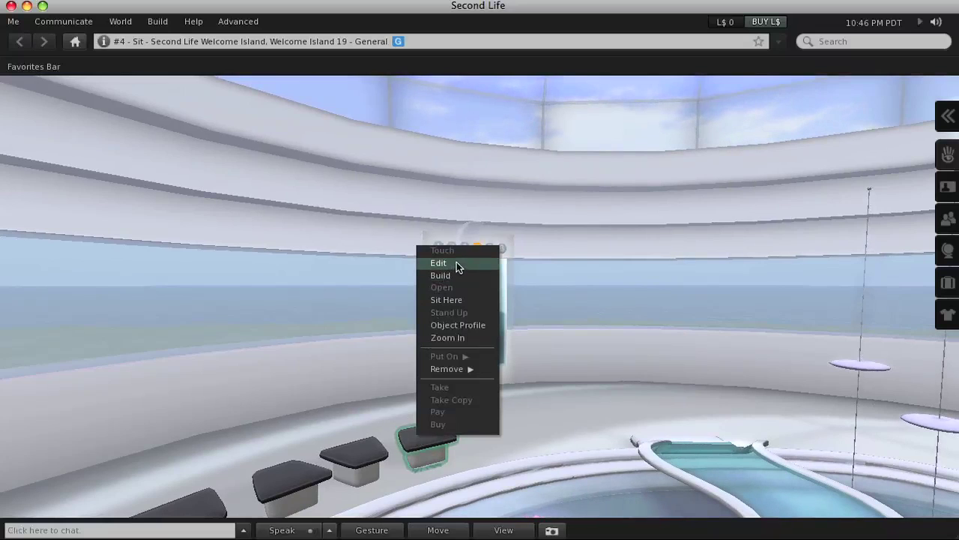
pyautogui.click(461, 299)
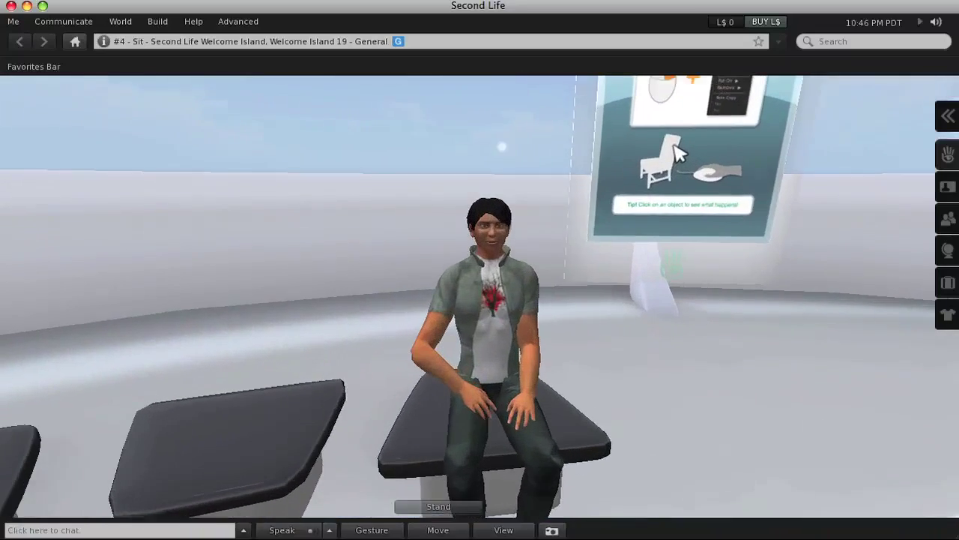
pyautogui.click(454, 507)
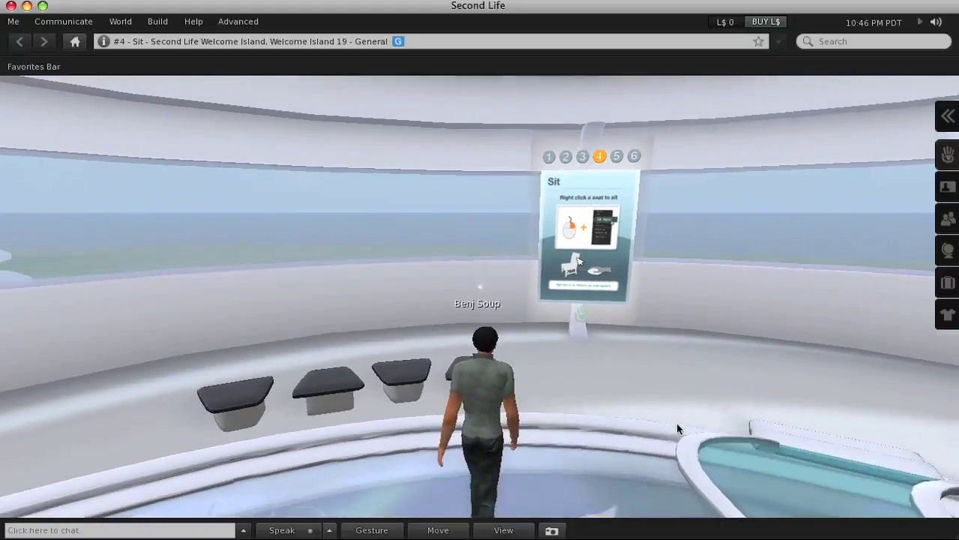
pyautogui.press('Right')
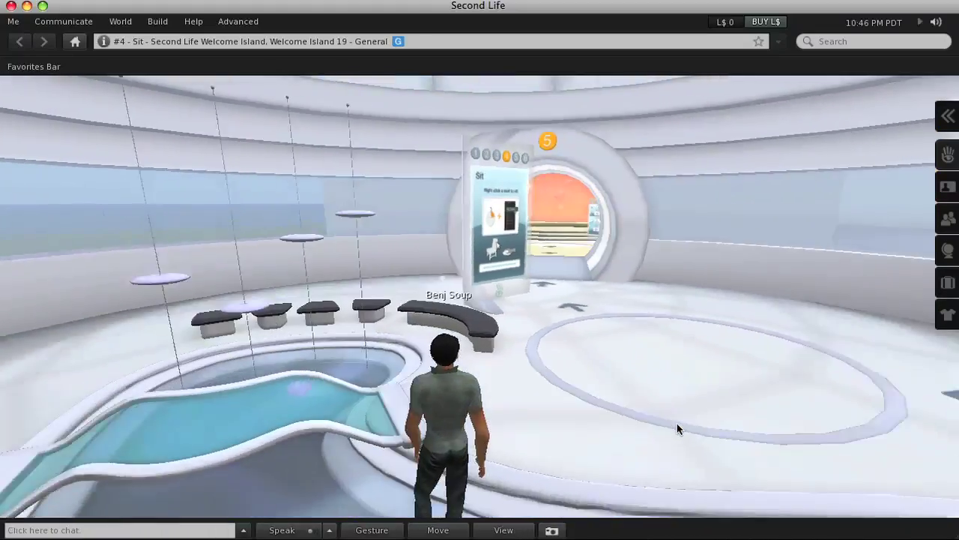
pyautogui.press('Up')
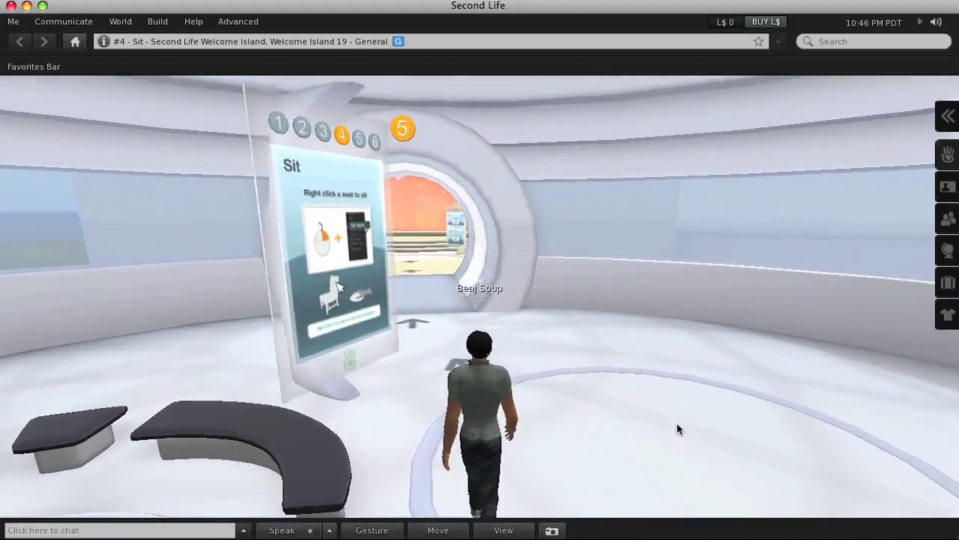
# Walk through the tunnel to the #5 Fly station and look around the Fly room
pyautogui.press('Up')
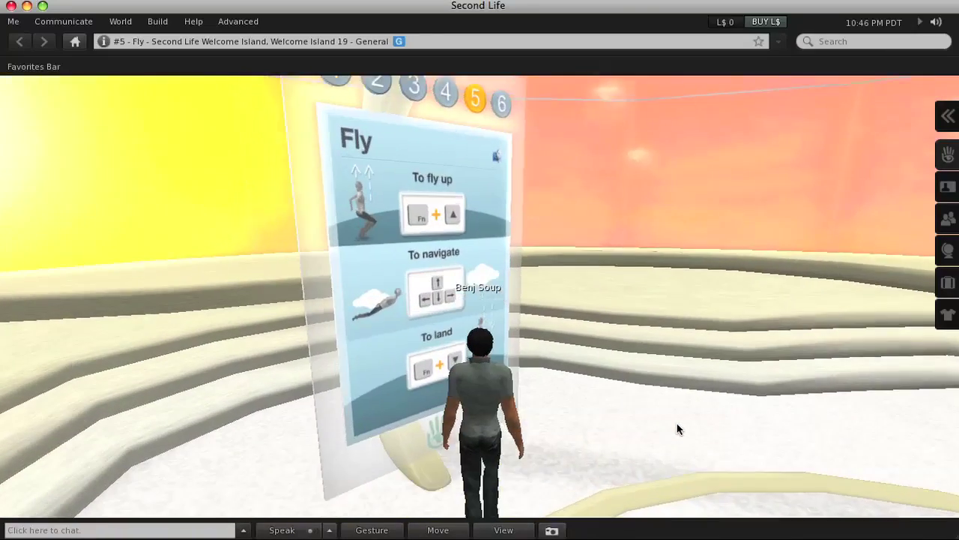
pyautogui.press('Left')
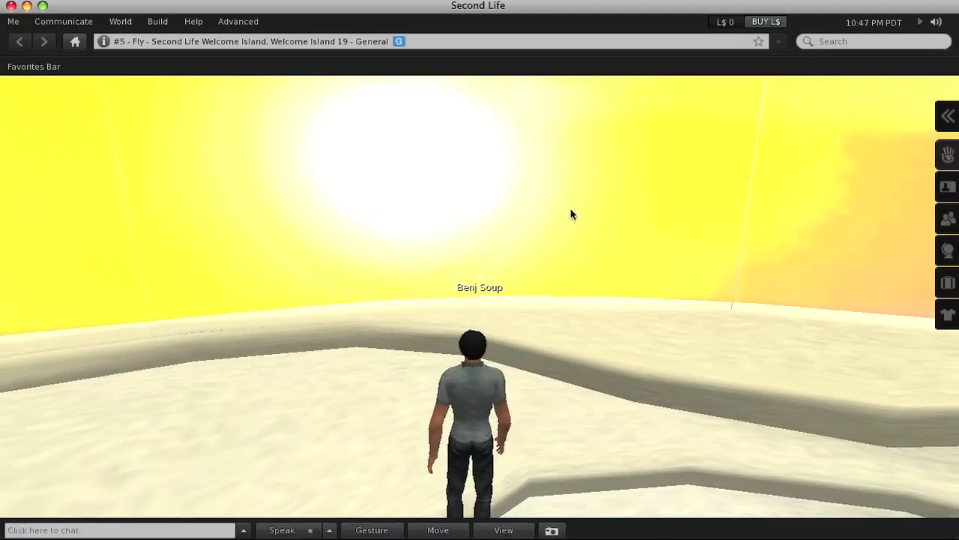
pyautogui.press('Right')
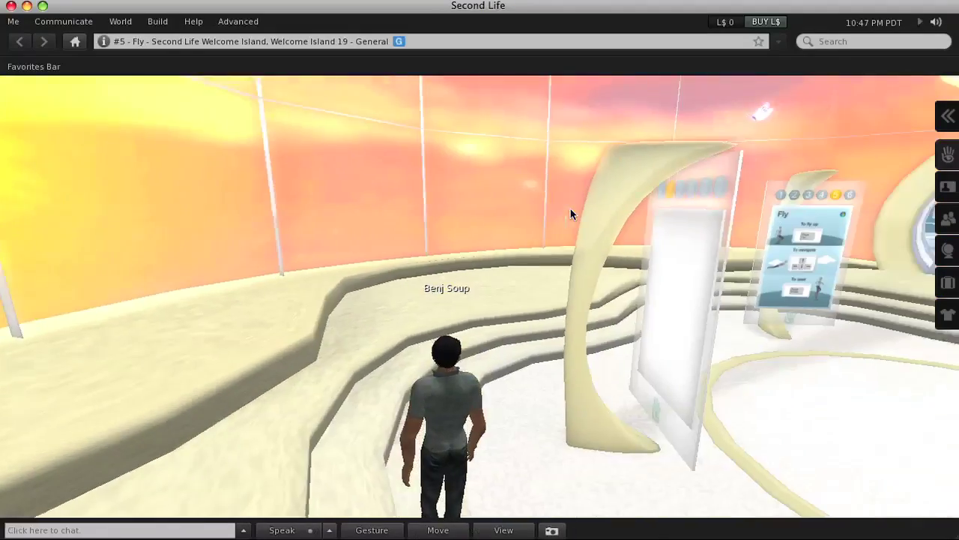
pyautogui.press('Right')
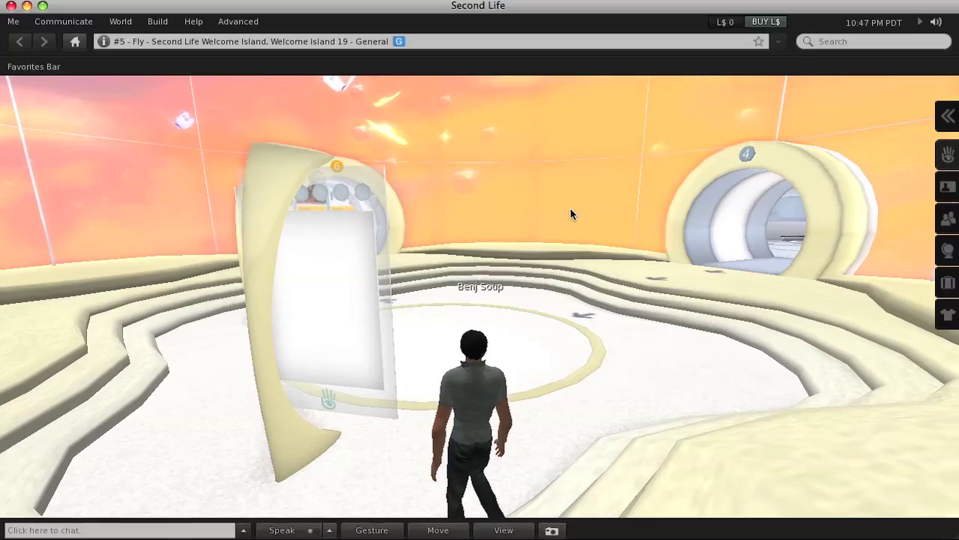
# Fly up into the pink sky dome, descend, and fly forward over the platform
pyautogui.press('pageup')
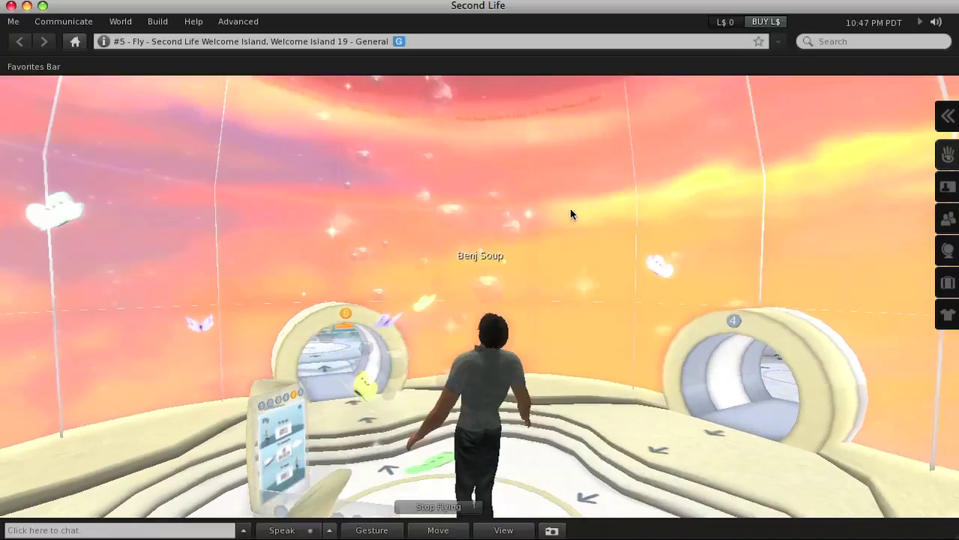
pyautogui.press('pageup')
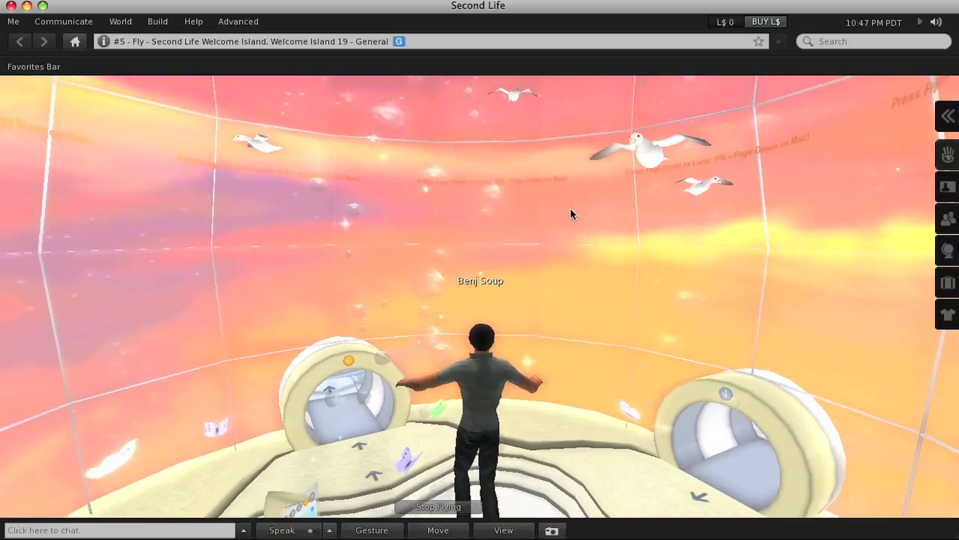
pyautogui.press('pageup')
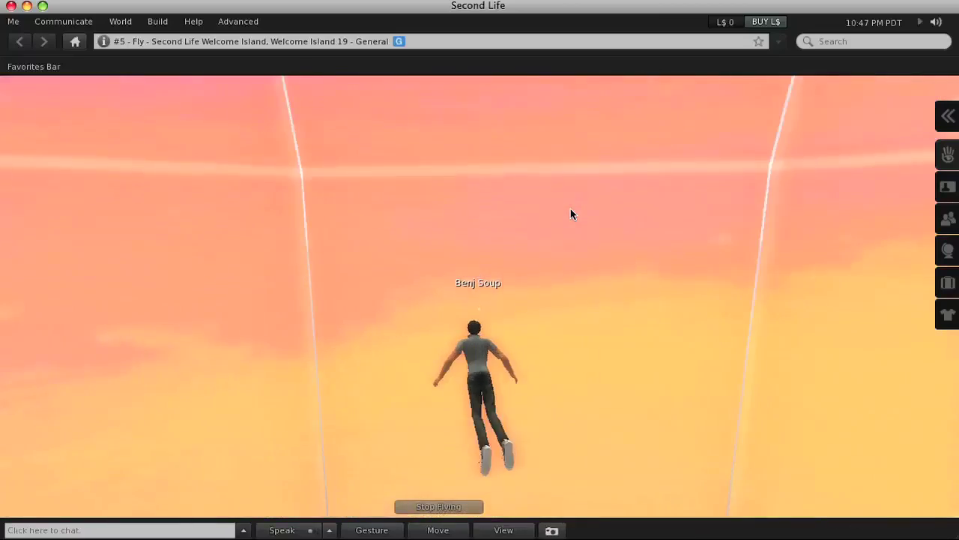
pyautogui.press('pagedown')
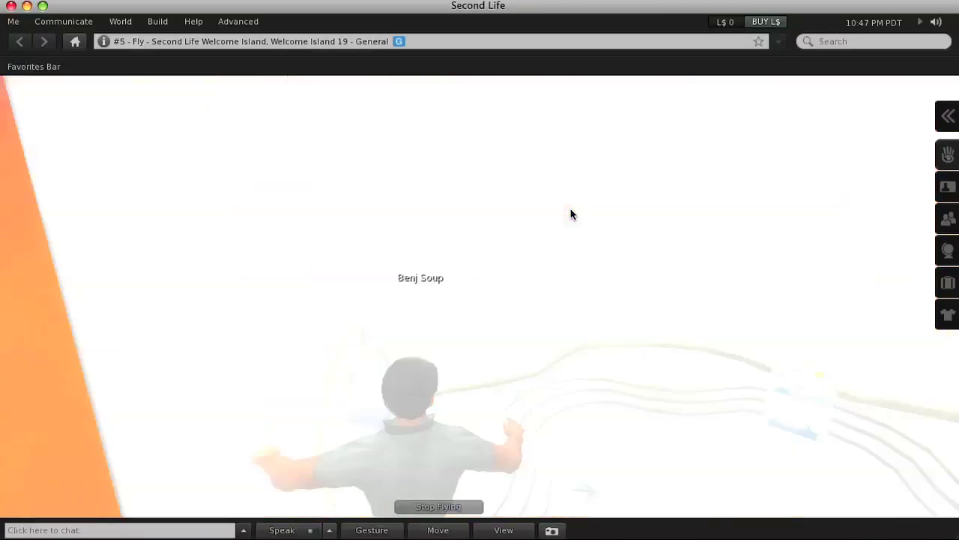
pyautogui.press('pagedown')
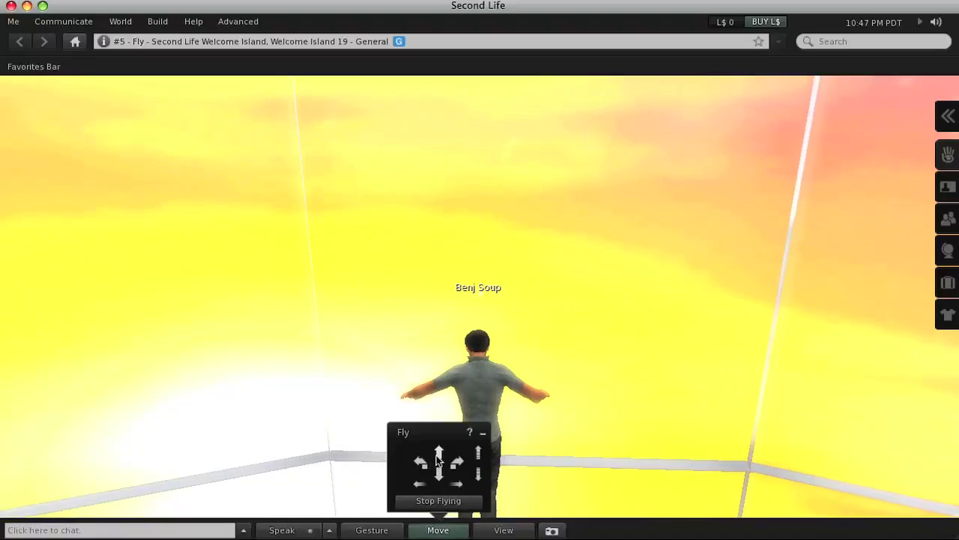
pyautogui.moveTo(440, 459); pyautogui.dragTo(478, 484)
# Close the fly controls, try the Gesture, Move and View panels, and orbit the camera onto the avatar's face
pyautogui.click(483, 432)
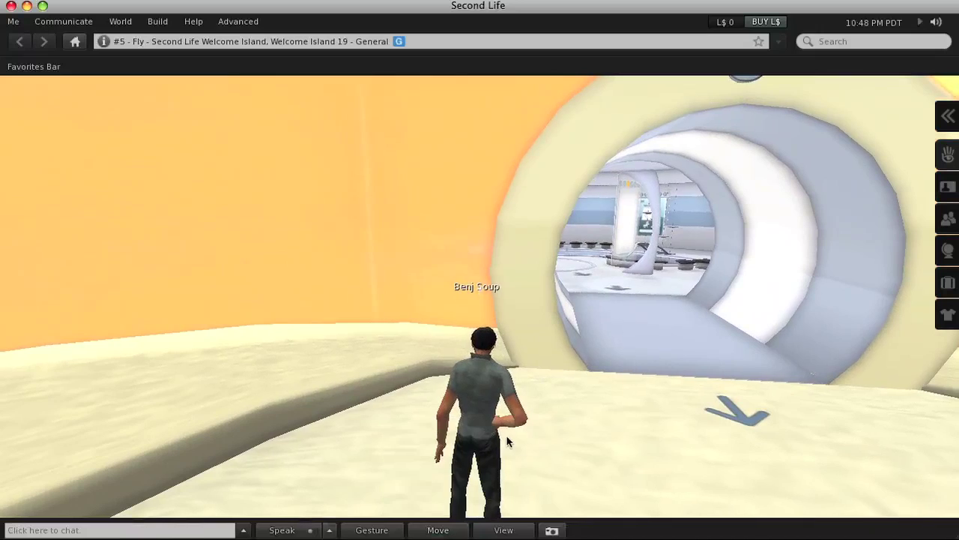
pyautogui.click(372, 529)
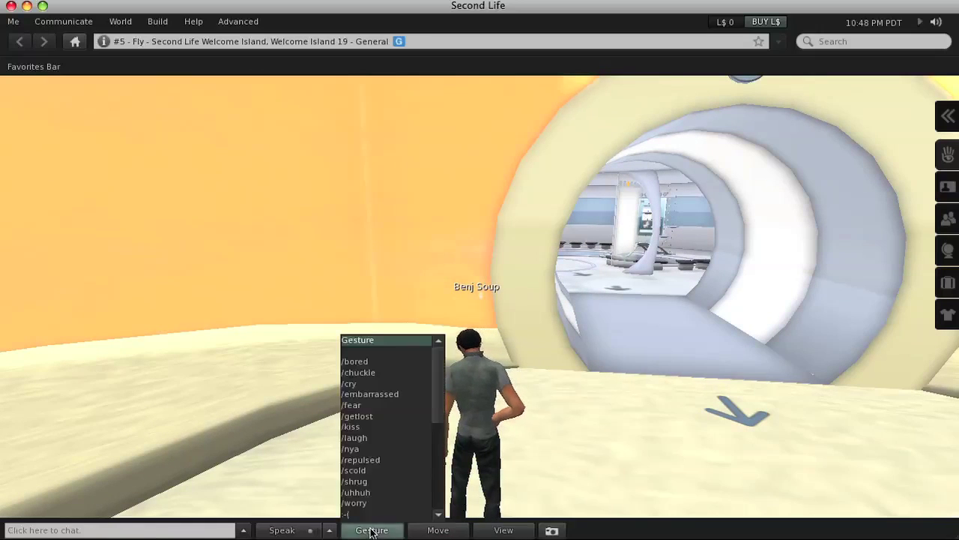
pyautogui.click(426, 531)
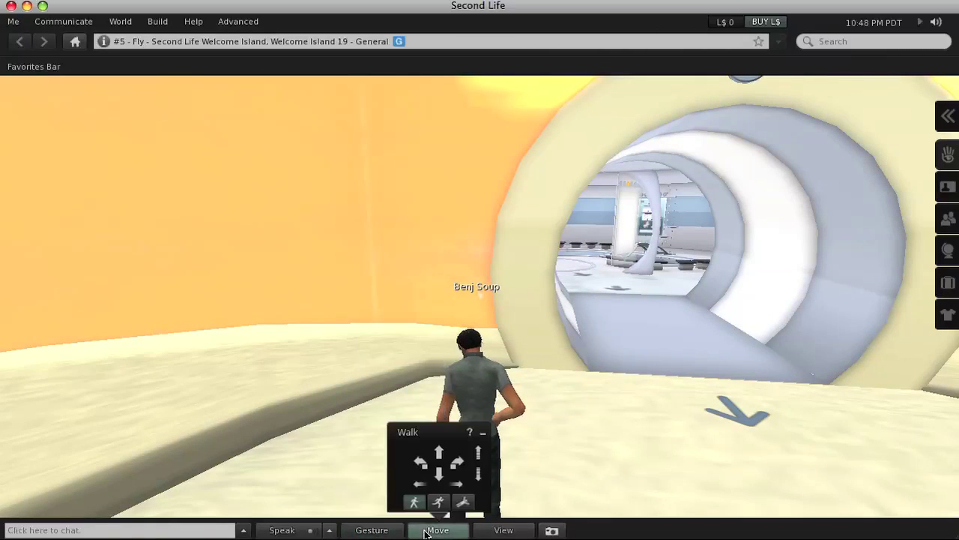
pyautogui.click(518, 531)
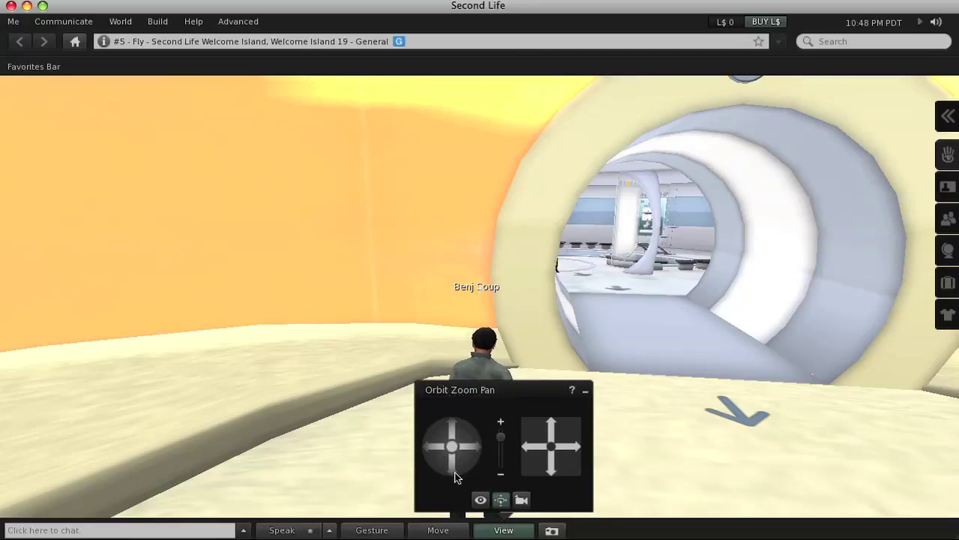
pyautogui.moveTo(479, 446); pyautogui.dragTo(479, 446)
# Save the face snapshot to the Desktop as a JPEG named after the avatar, then focus on a nearby avatar
pyautogui.click(504, 530)
pyautogui.click(552, 530)
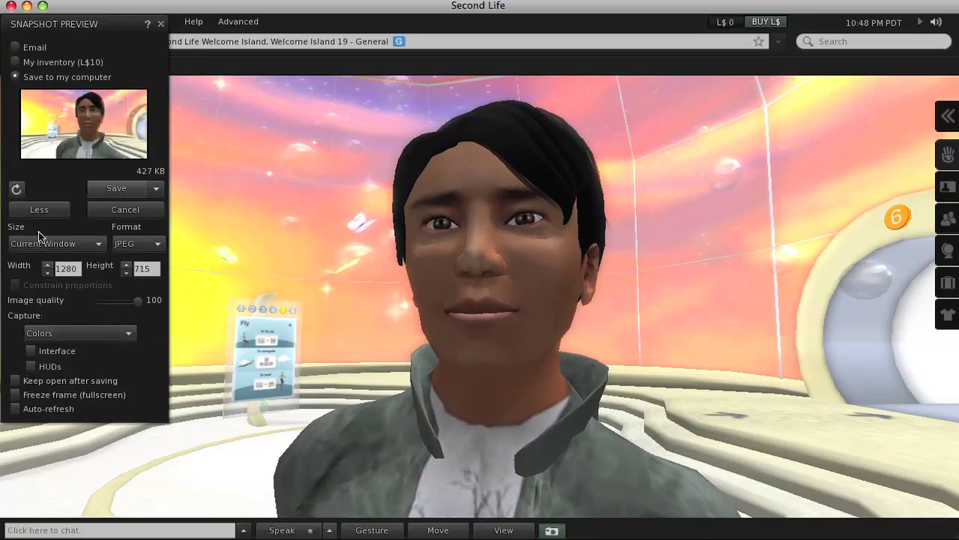
pyautogui.click(131, 191)
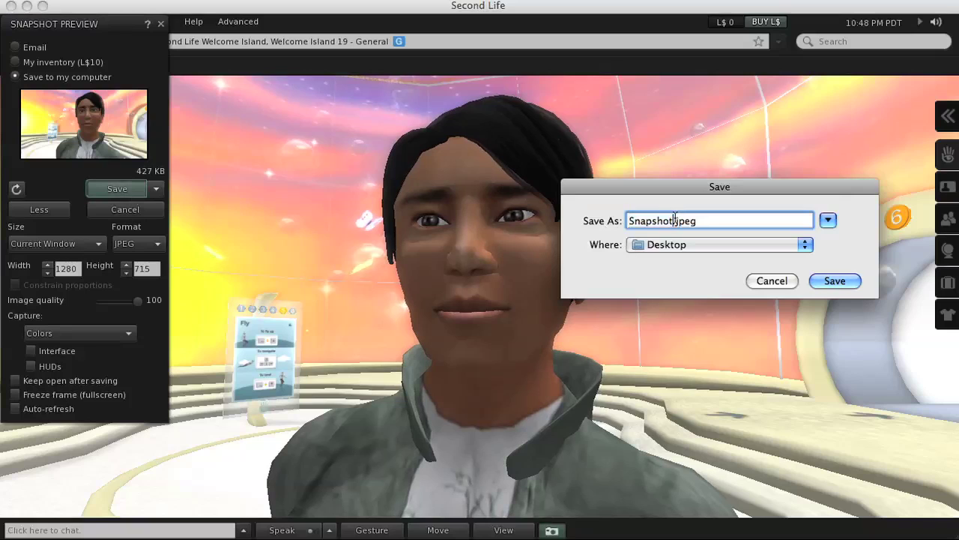
pyautogui.write('BenjSoup')
pyautogui.click(835, 281)
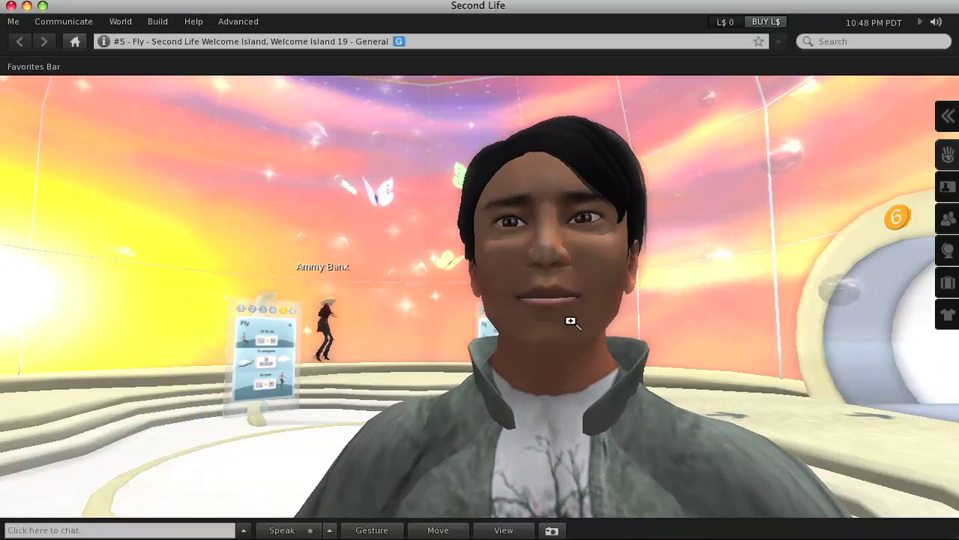
pyautogui.press('Right')
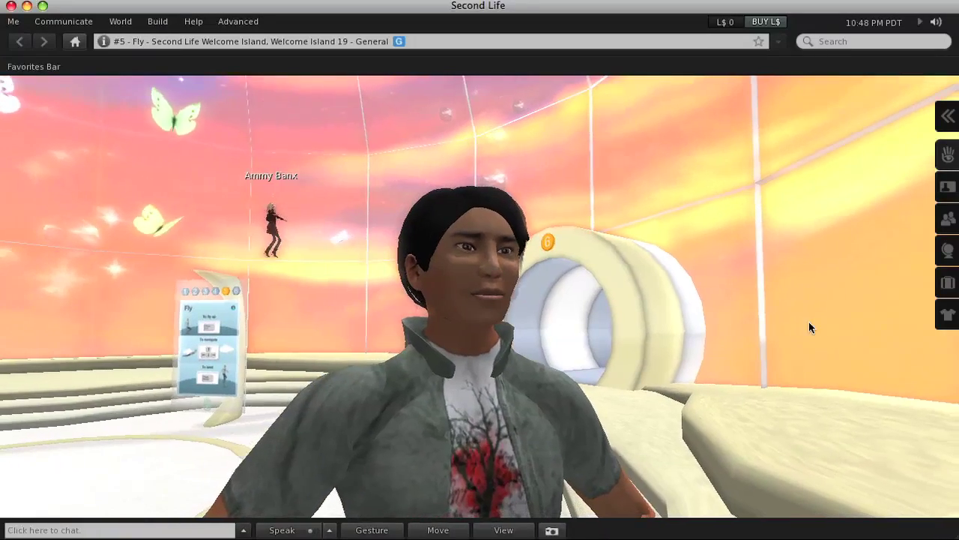
pyautogui.keyDown('alt'); pyautogui.click(264, 222); pyautogui.keyUp('alt')
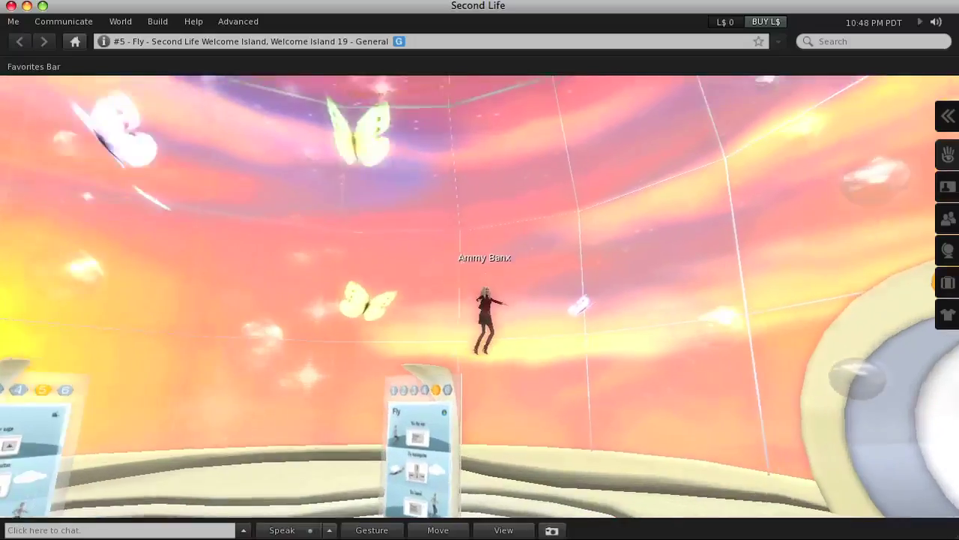